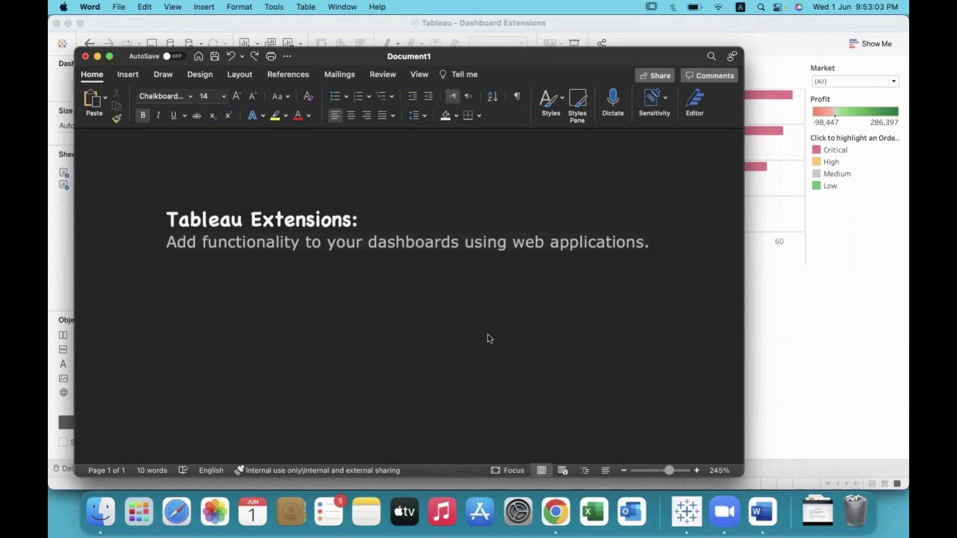
- Bring the Tableau dashboard window in front of the Word title page
{"action": "left_click", "coordinate": [764, 352]}
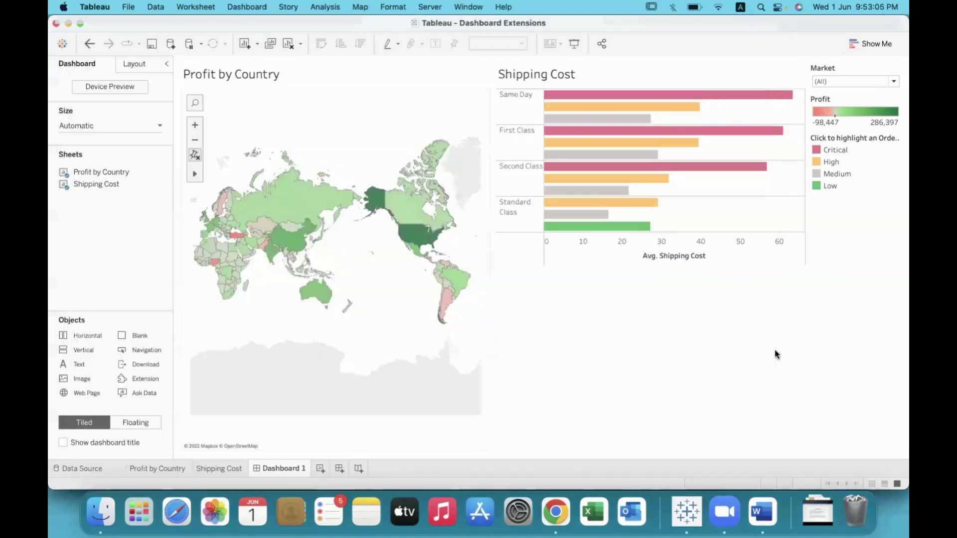
- Toggle the Show Me panel and look through the Market filter values without changing them
{"action": "left_click", "coordinate": [863, 44]}
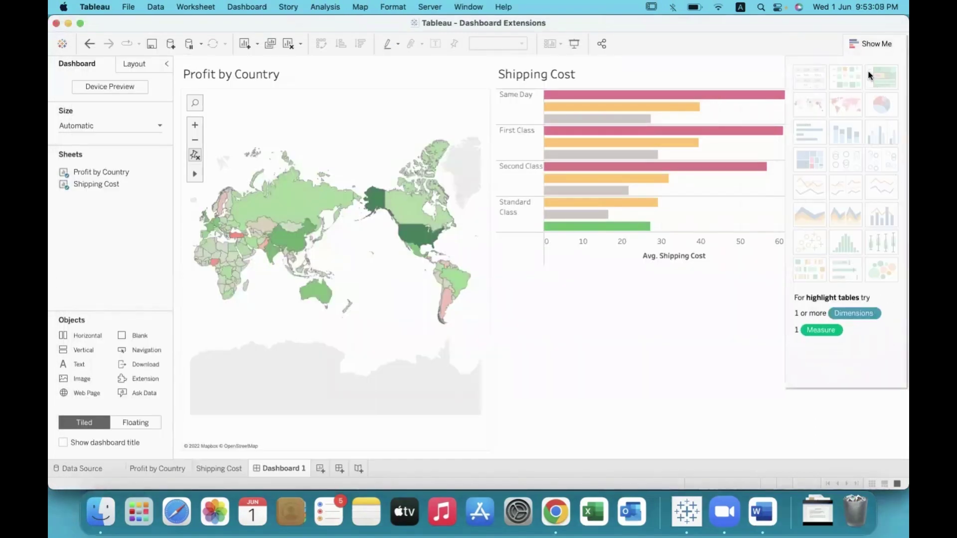
{"action": "left_click", "coordinate": [864, 44]}
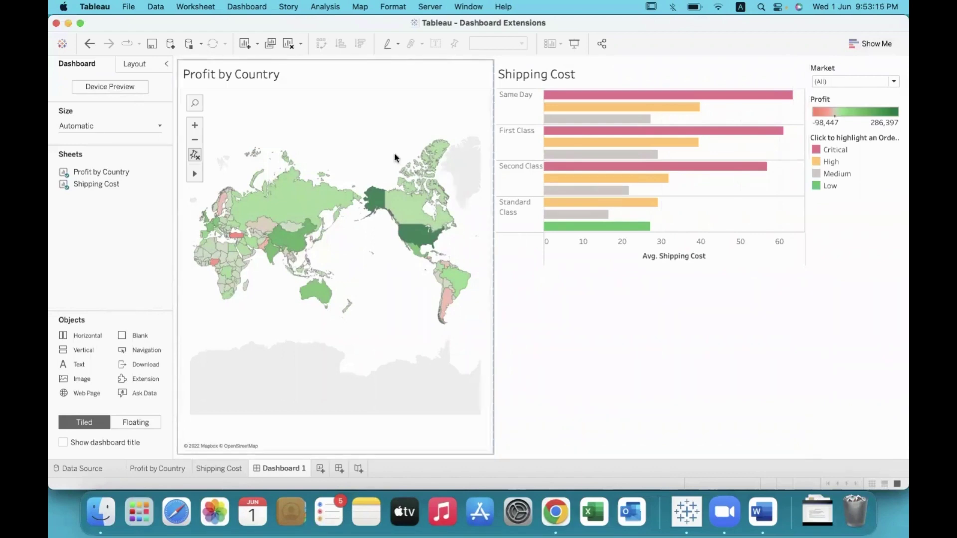
{"action": "left_click", "coordinate": [892, 81]}
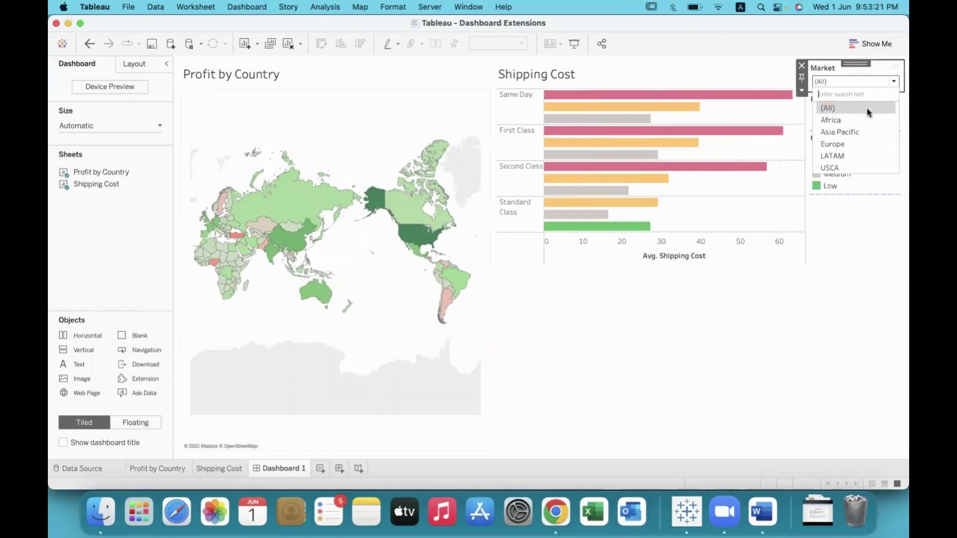
{"action": "left_click", "coordinate": [872, 80]}
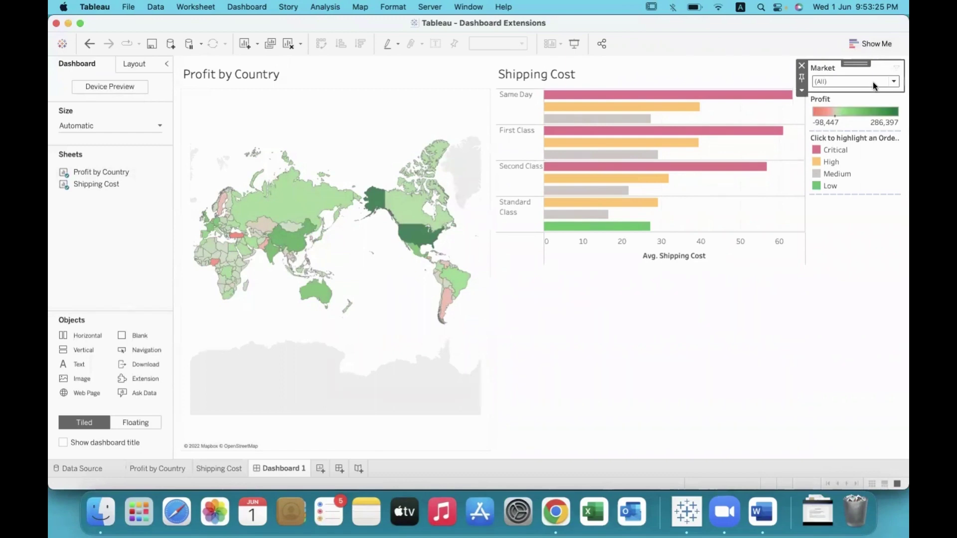
{"action": "left_click", "coordinate": [872, 82]}
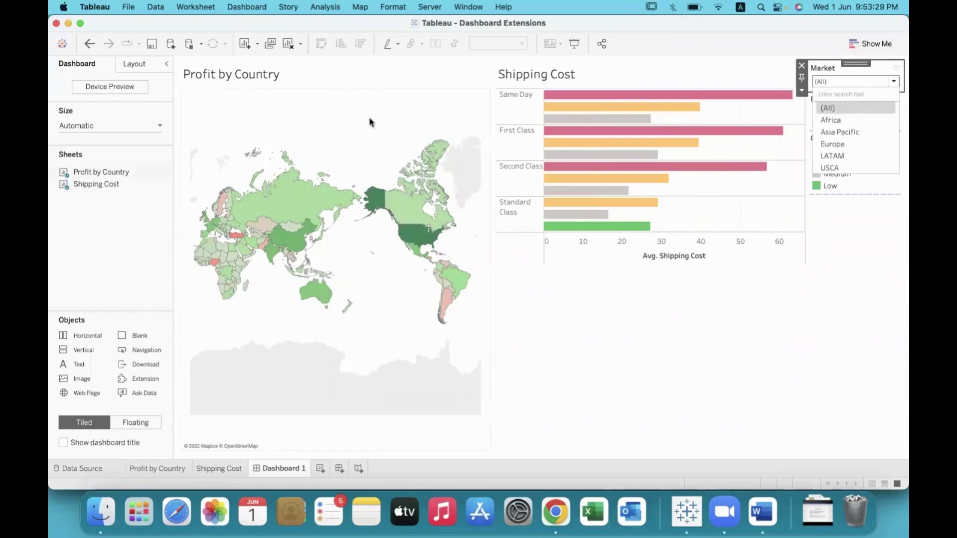
{"action": "left_click", "coordinate": [526, 340]}
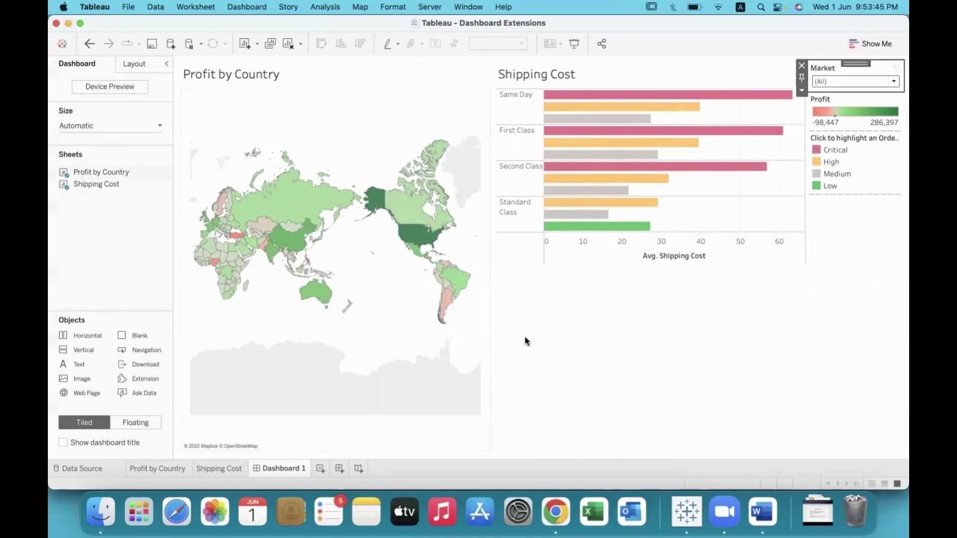
- Select and deselect the Shipping Cost chart, then switch to the Tableau Exchange browser
{"action": "left_click", "coordinate": [526, 341]}
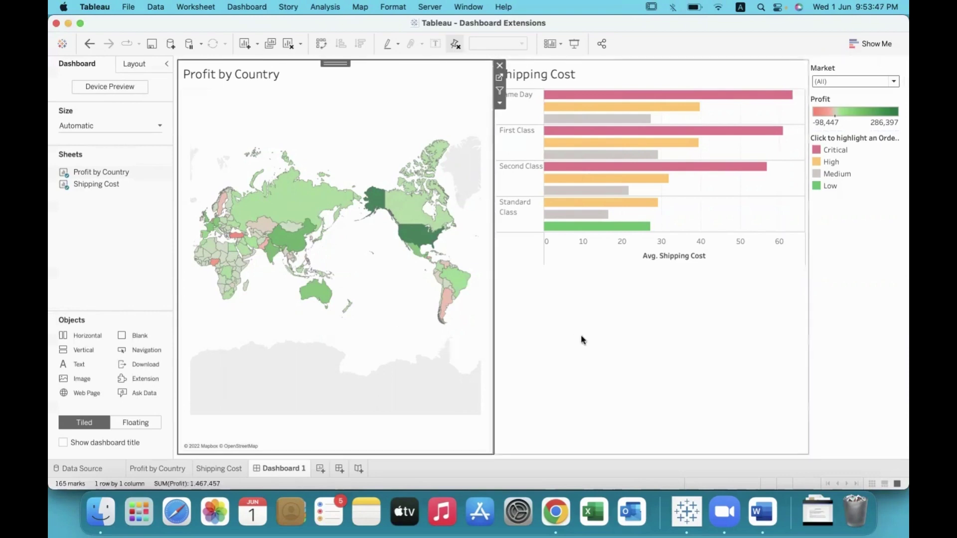
{"action": "left_click", "coordinate": [133, 264]}
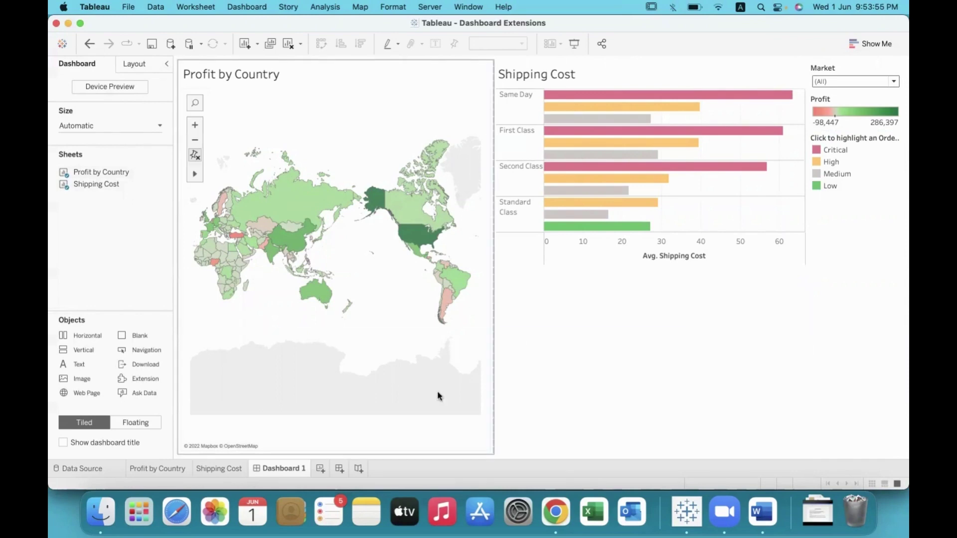
{"action": "key", "text": "super+Tab"}
{"action": "key", "text": "super+Tab"}
{"action": "key", "text": "super+Tab"}
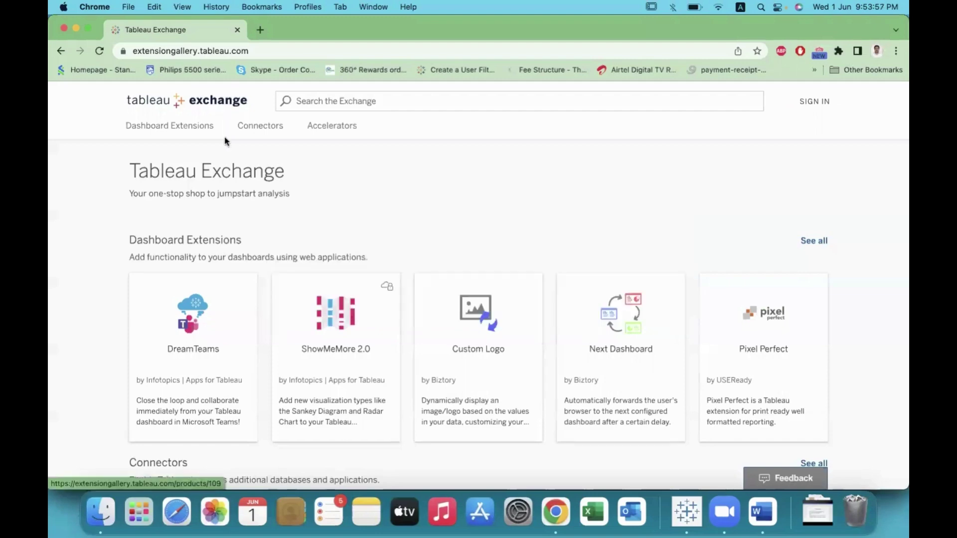
- Browse the full All Dashboard Extensions listing on Tableau Exchange, then return to Tableau
{"action": "left_click", "coordinate": [255, 52]}
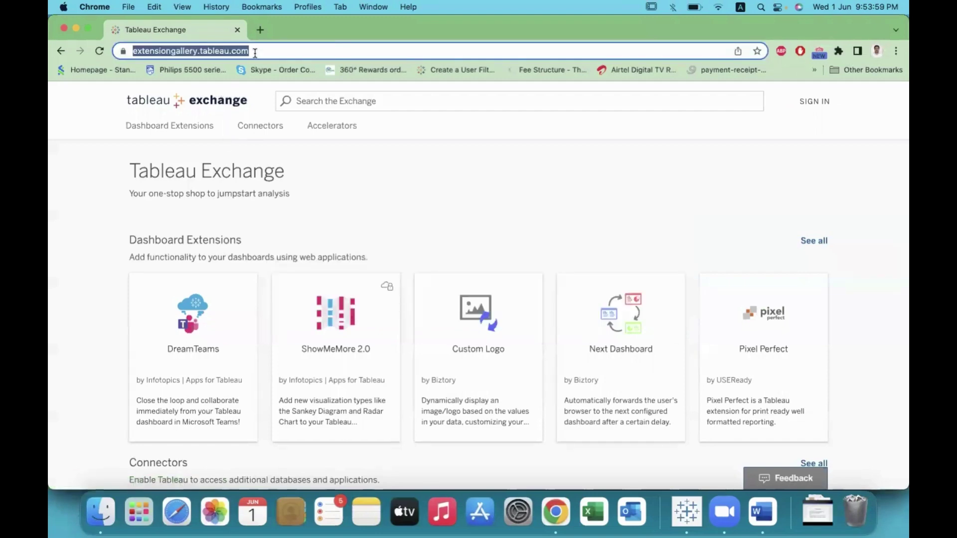
{"action": "left_click", "coordinate": [385, 223]}
{"action": "left_click", "coordinate": [805, 243]}
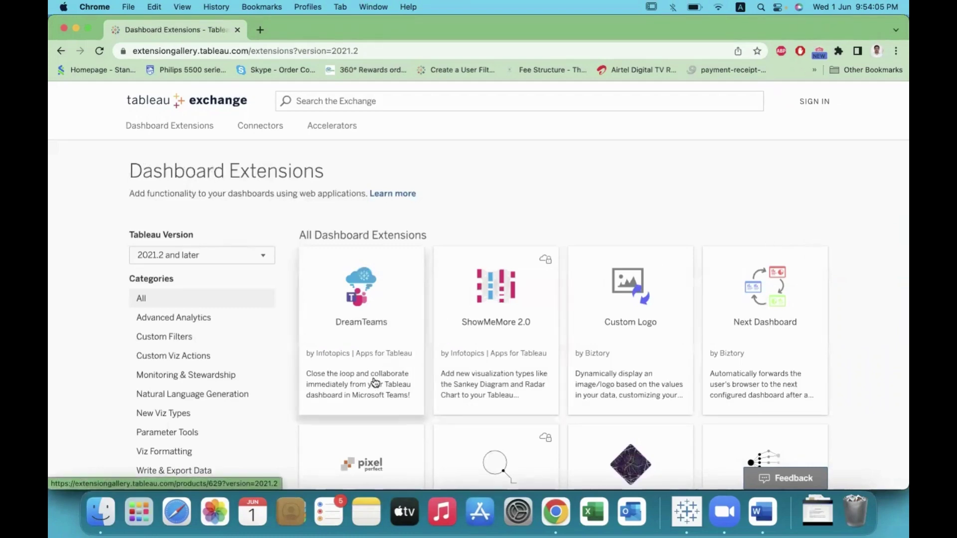
{"action": "scroll", "coordinate": [376, 382], "scroll_direction": "down", "scroll_amount": 2}
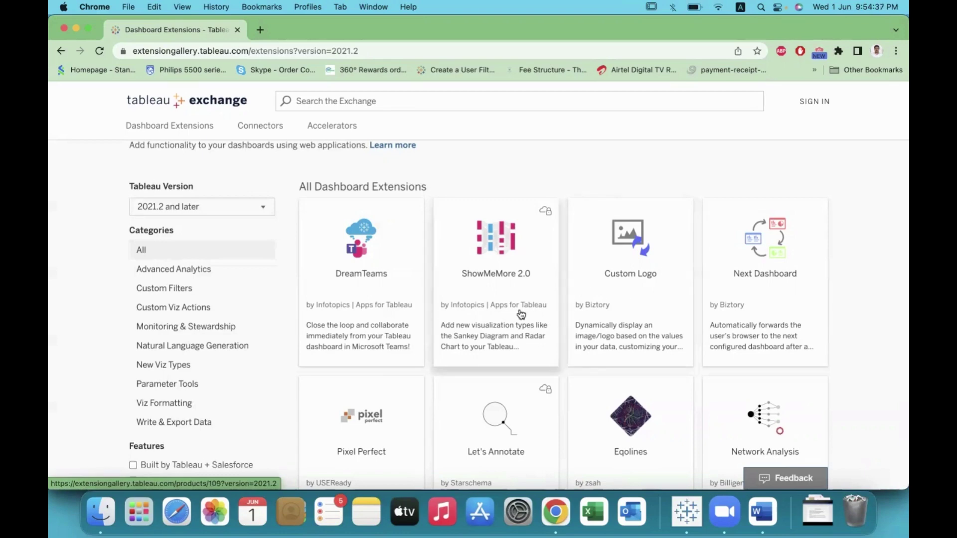
{"action": "key", "text": "super+Tab"}
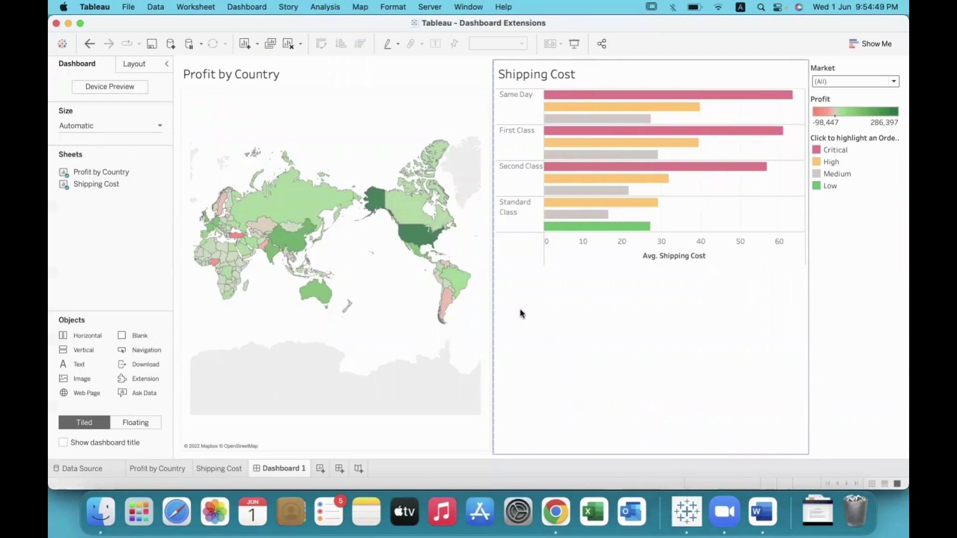
- Filter the map to Africa, Asia Pacific and Europe in turn, then reset Market to (All)
{"action": "left_click", "coordinate": [362, 124]}
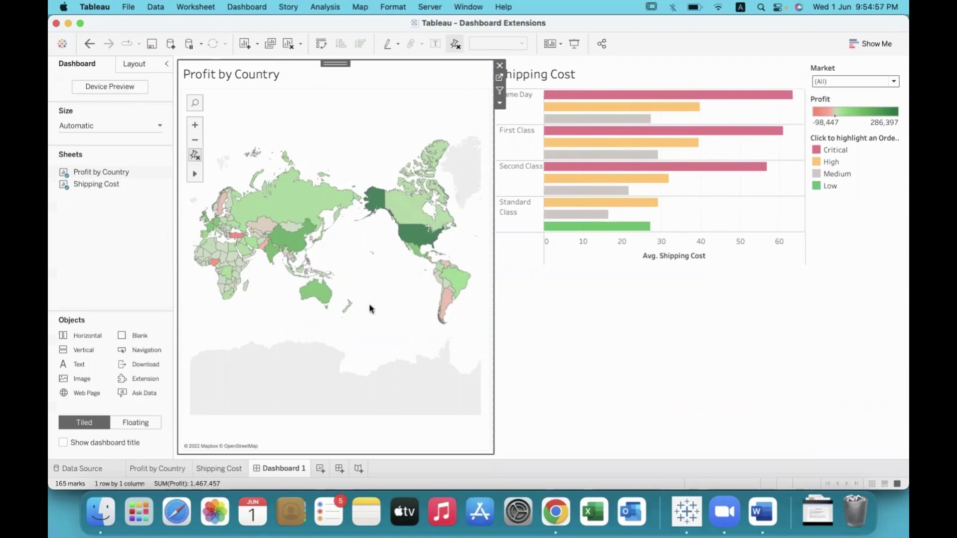
{"action": "left_click", "coordinate": [857, 81]}
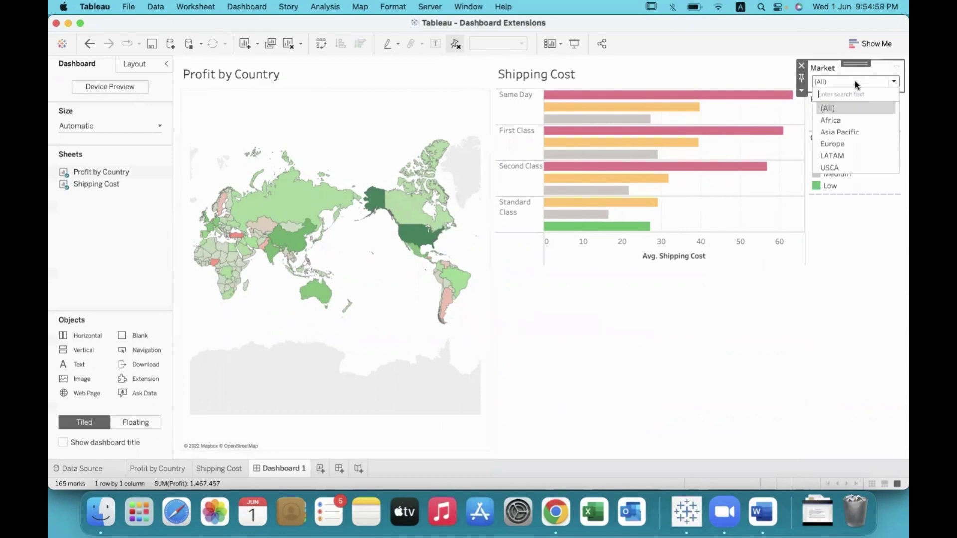
{"action": "left_click", "coordinate": [842, 119]}
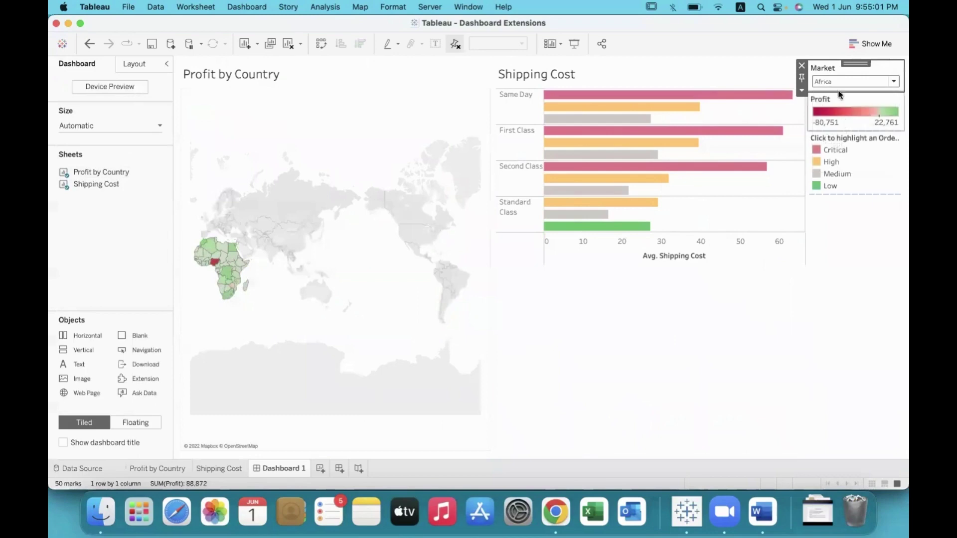
{"action": "left_click", "coordinate": [836, 81]}
{"action": "left_click", "coordinate": [839, 130]}
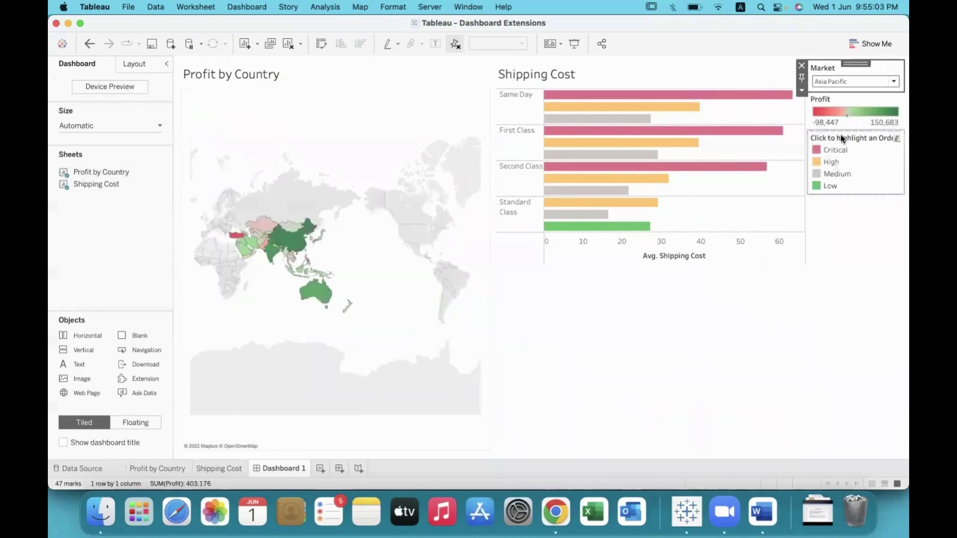
{"action": "left_click", "coordinate": [833, 84]}
{"action": "left_click", "coordinate": [836, 143]}
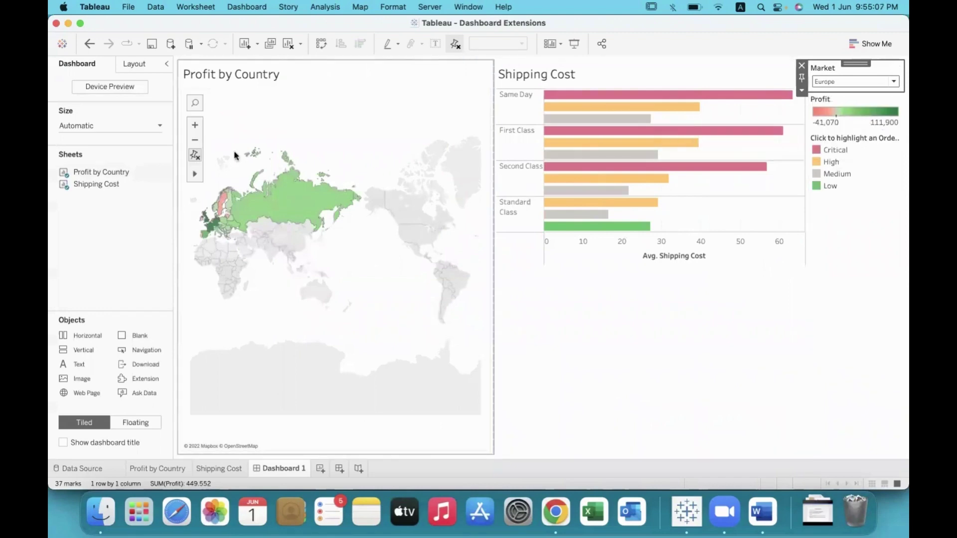
{"action": "left_click", "coordinate": [194, 155]}
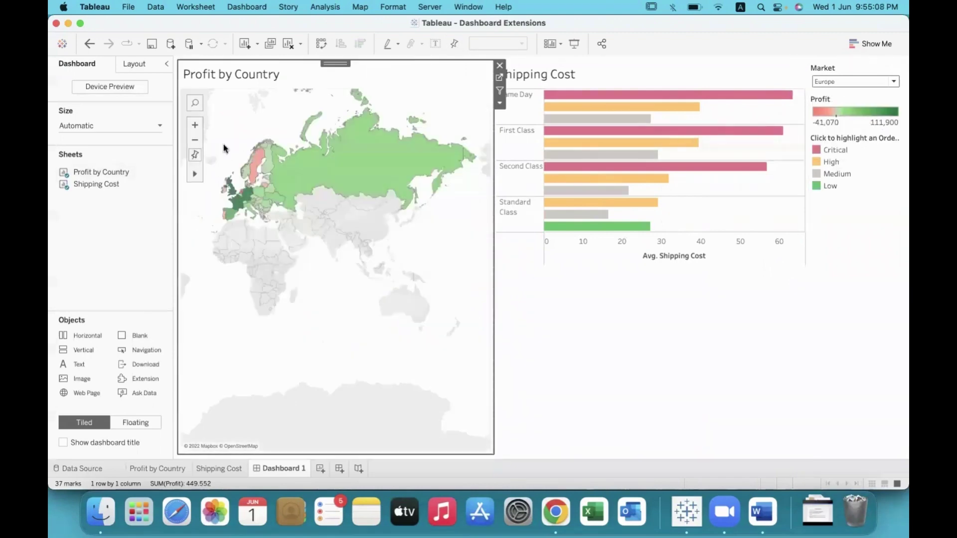
{"action": "left_click", "coordinate": [869, 82]}
{"action": "left_click", "coordinate": [847, 108]}
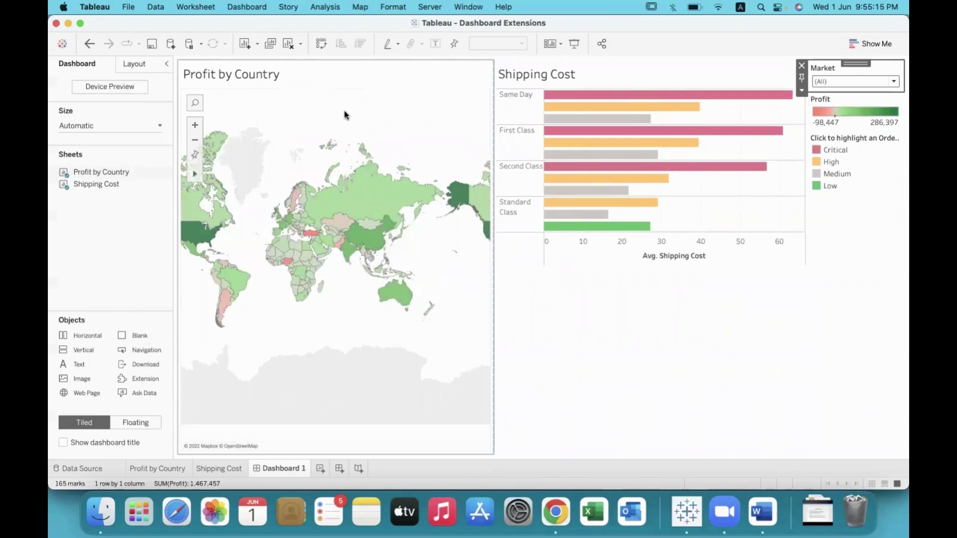
- Set objects to Floating, drop an Extension over the map, and browse the gallery to Button Filter
{"action": "left_click", "coordinate": [137, 423]}
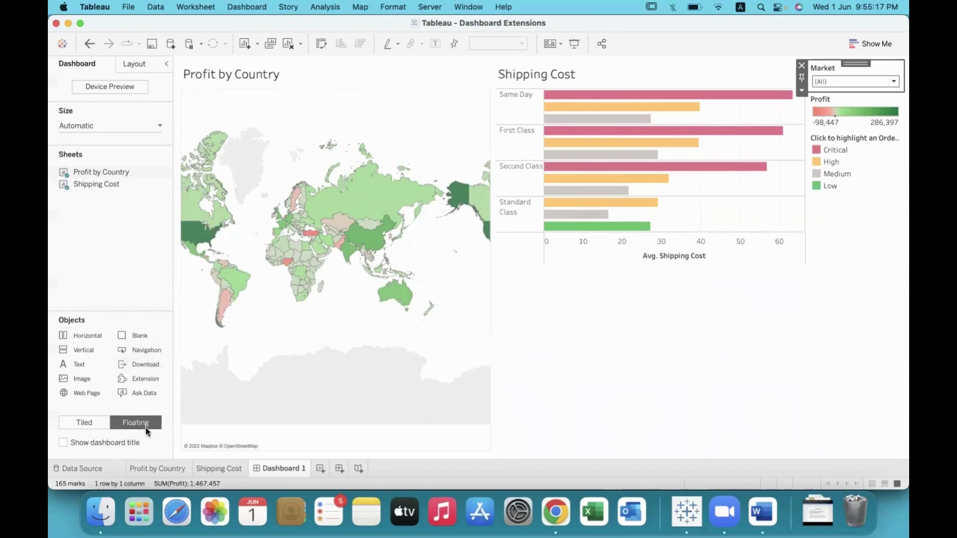
{"action": "left_click_drag", "start_coordinate": [142, 383], "coordinate": [184, 93]}
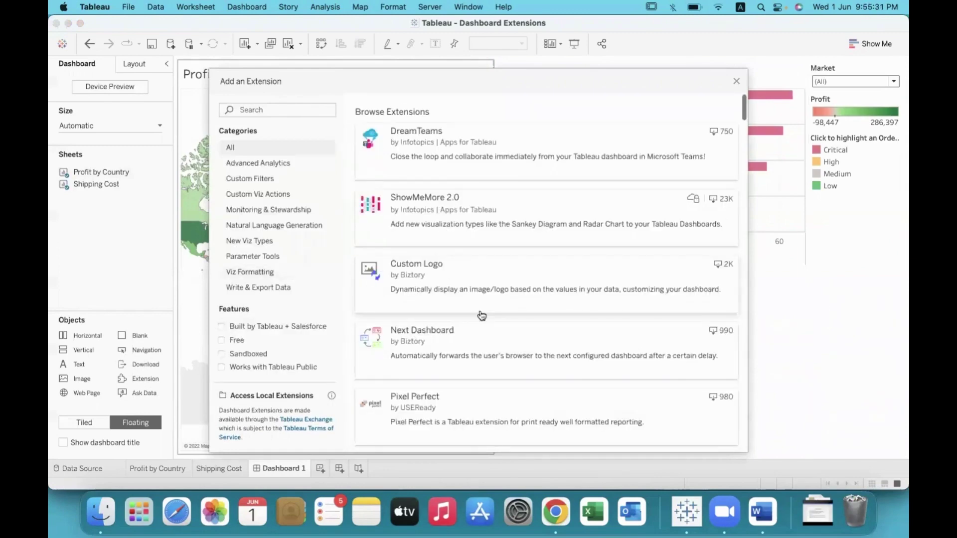
{"action": "scroll", "coordinate": [482, 316], "scroll_direction": "down", "scroll_amount": 15}
{"action": "scroll", "coordinate": [481, 315], "scroll_direction": "down", "scroll_amount": 15}
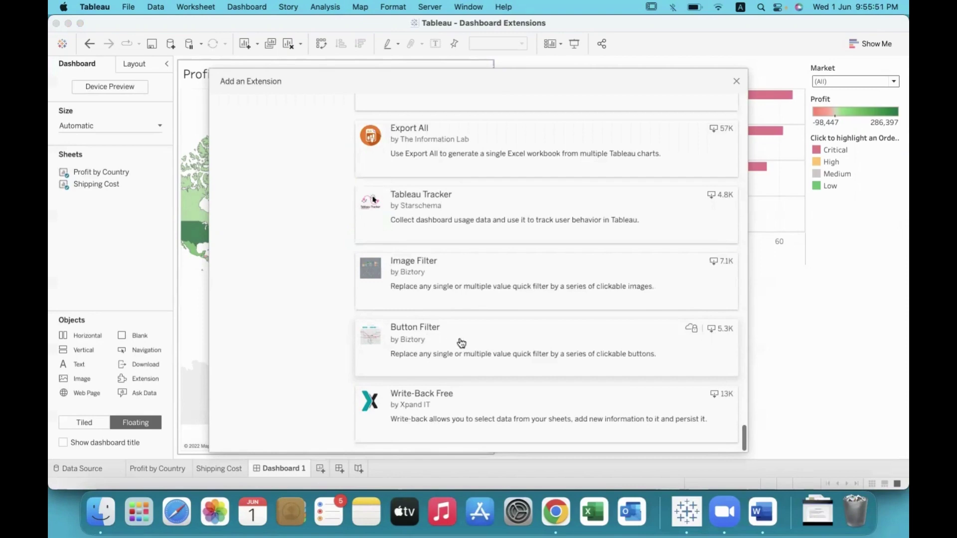
{"action": "scroll", "coordinate": [461, 342], "scroll_direction": "up", "scroll_amount": 10}
{"action": "scroll", "coordinate": [459, 337], "scroll_direction": "down", "scroll_amount": 10}
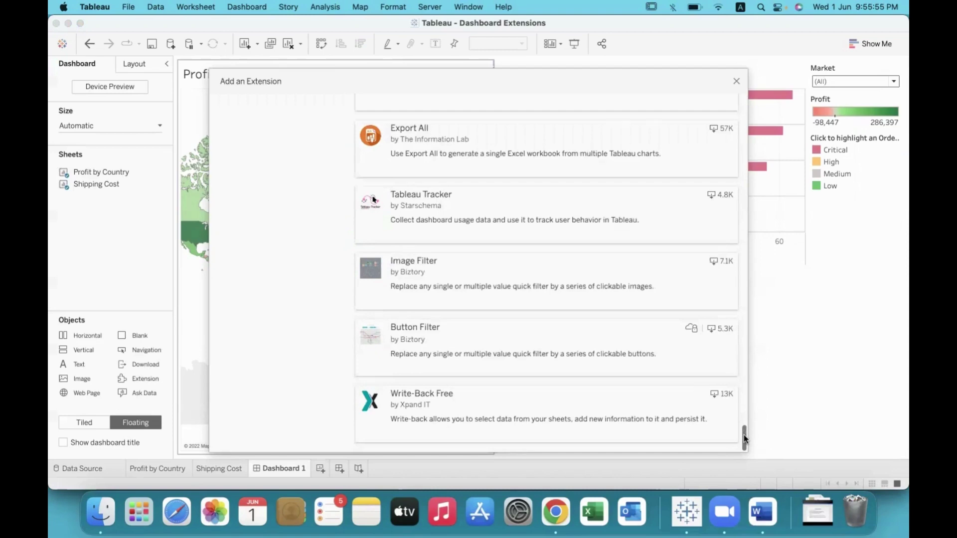
- Add the Button Filter extension from the gallery as a floating box over the map
{"action": "left_click", "coordinate": [507, 352]}
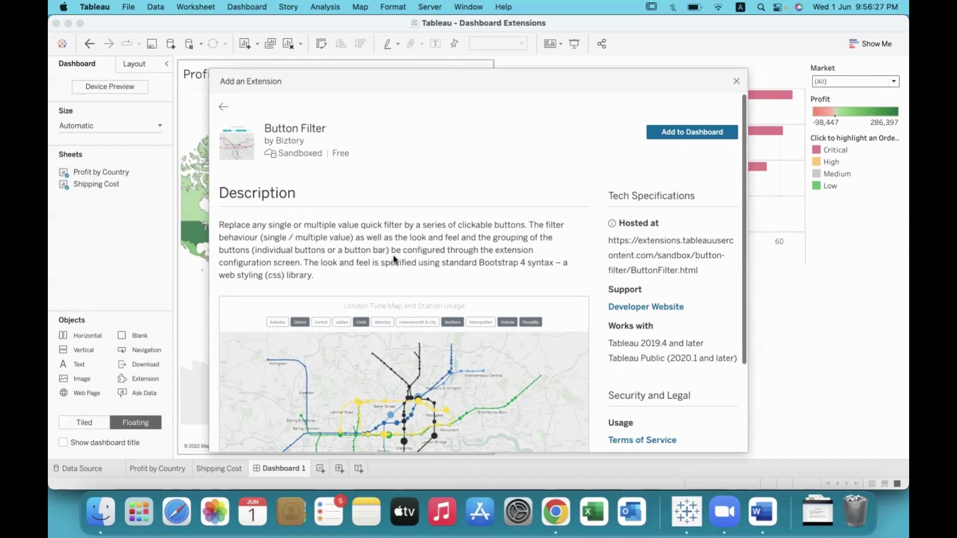
{"action": "left_click", "coordinate": [692, 139]}
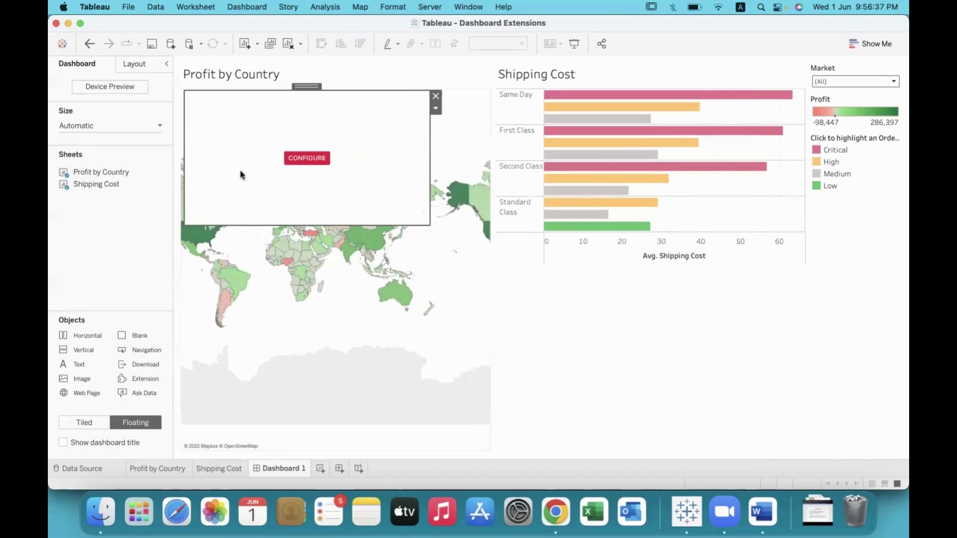
- Configure the Button Filter for Market with multi-select enabled and apply the settings
{"action": "left_click", "coordinate": [307, 159]}
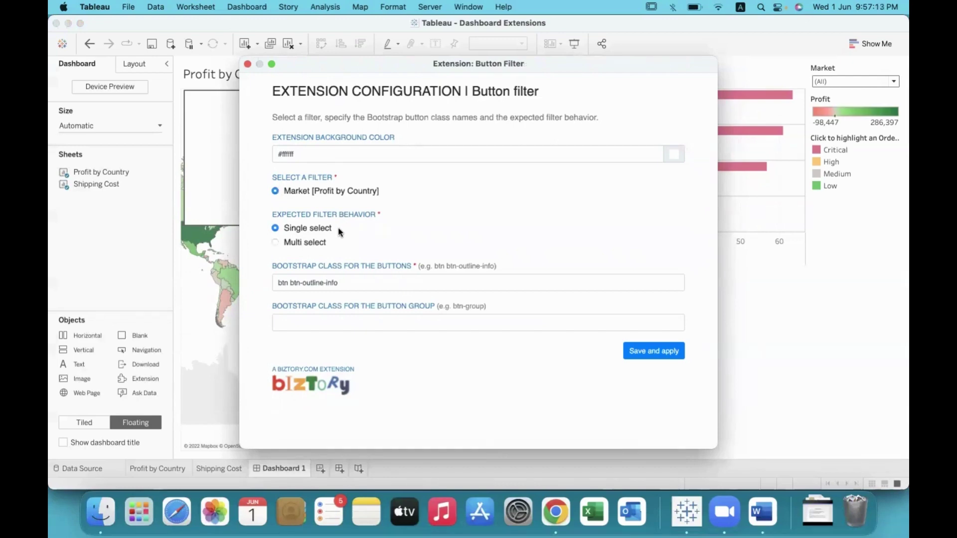
{"action": "left_click", "coordinate": [276, 243]}
{"action": "left_click", "coordinate": [645, 352]}
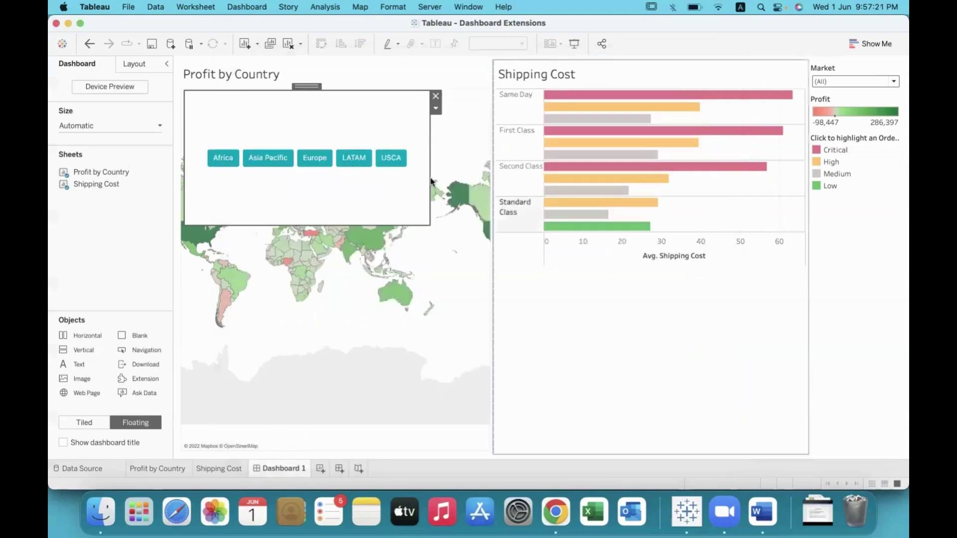
- Resize the button filter into a wide strip centred above the Profit by Country map
{"action": "left_click_drag", "start_coordinate": [328, 226], "coordinate": [323, 123]}
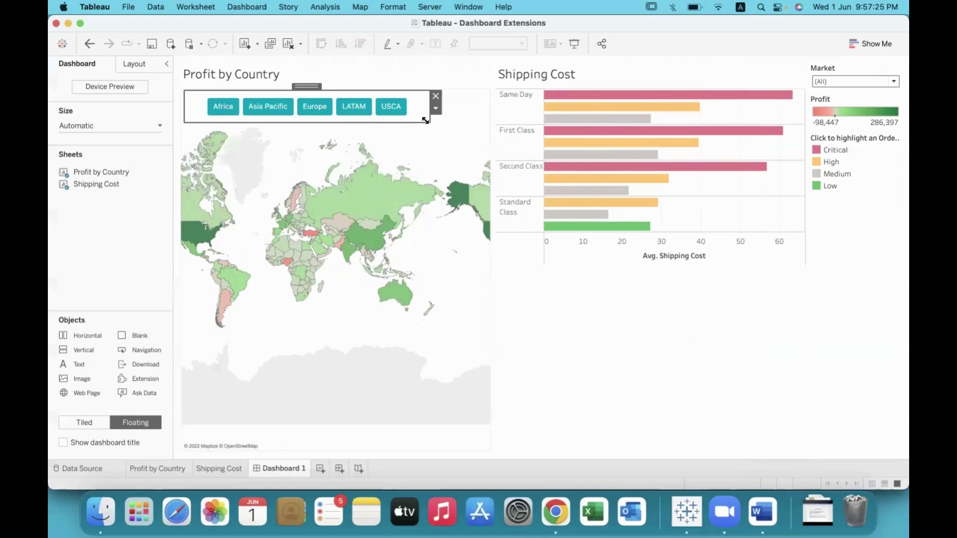
{"action": "left_click_drag", "start_coordinate": [427, 120], "coordinate": [441, 122]}
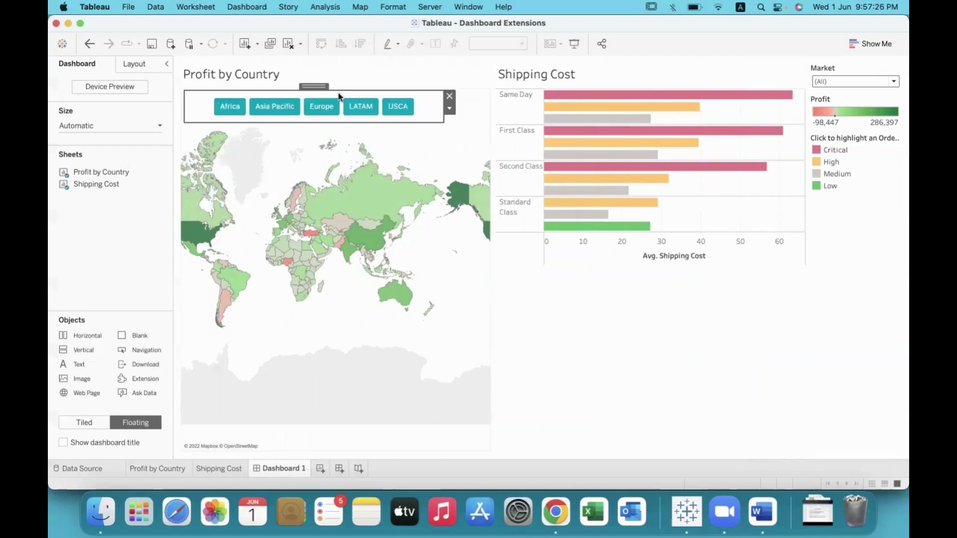
{"action": "left_click_drag", "start_coordinate": [318, 85], "coordinate": [334, 83]}
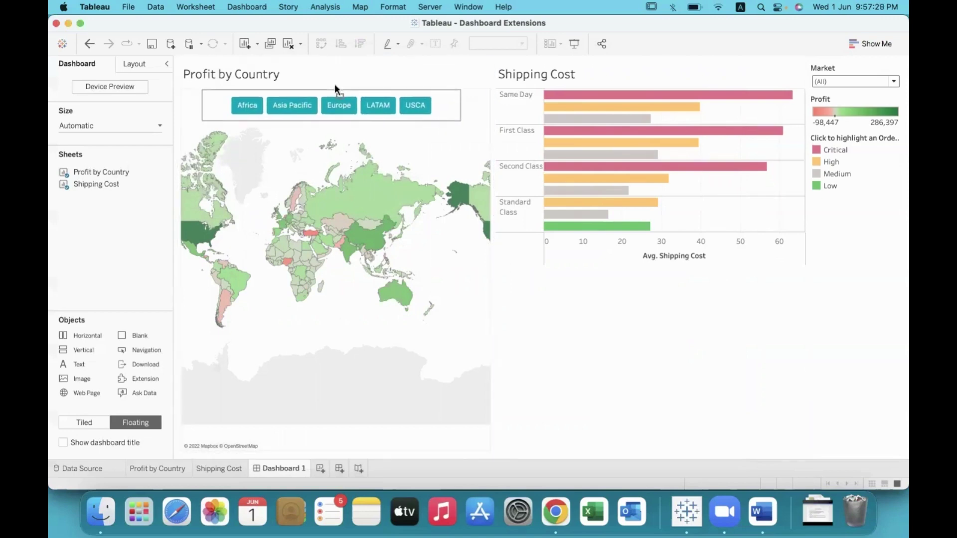
{"action": "left_click", "coordinate": [366, 326]}
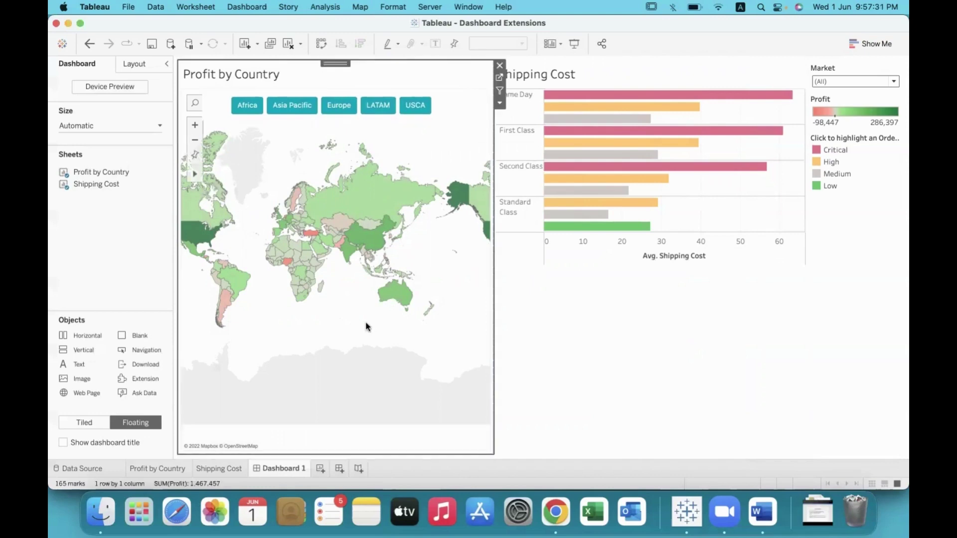
{"action": "left_click", "coordinate": [244, 118]}
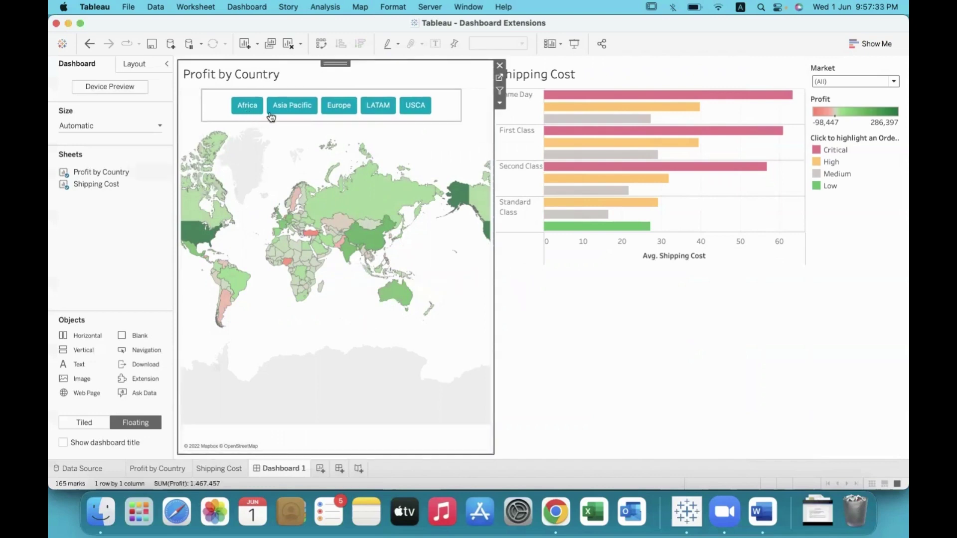
{"action": "left_click", "coordinate": [419, 110]}
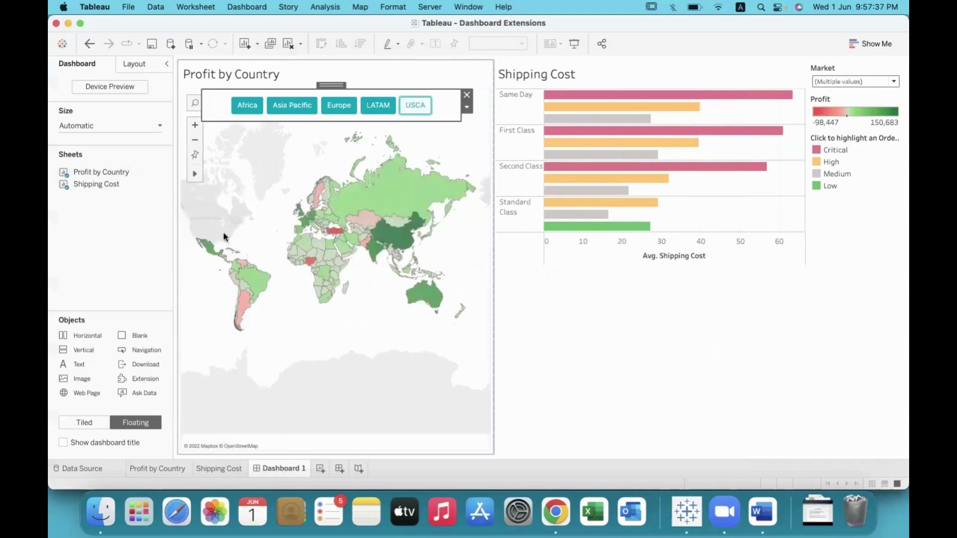
{"action": "left_click", "coordinate": [368, 110]}
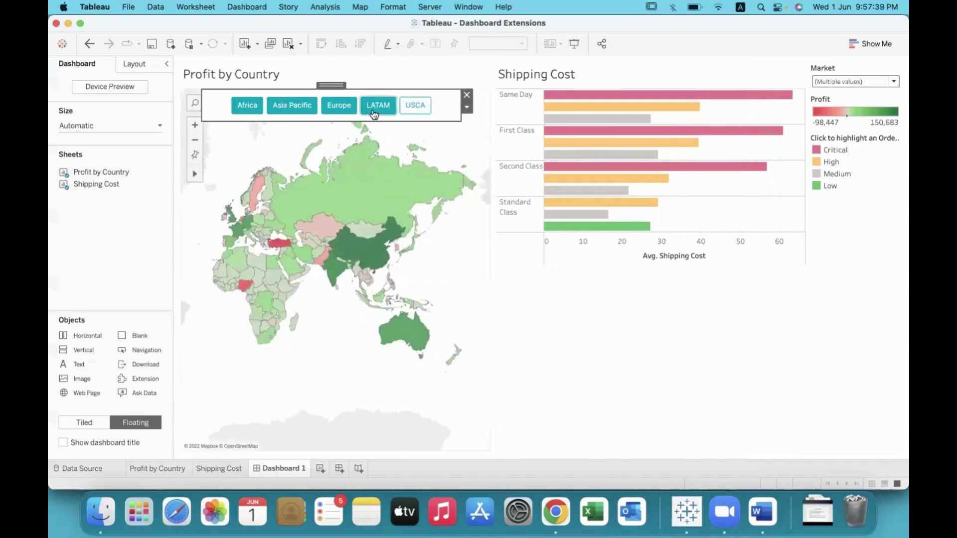
{"action": "left_click", "coordinate": [332, 113]}
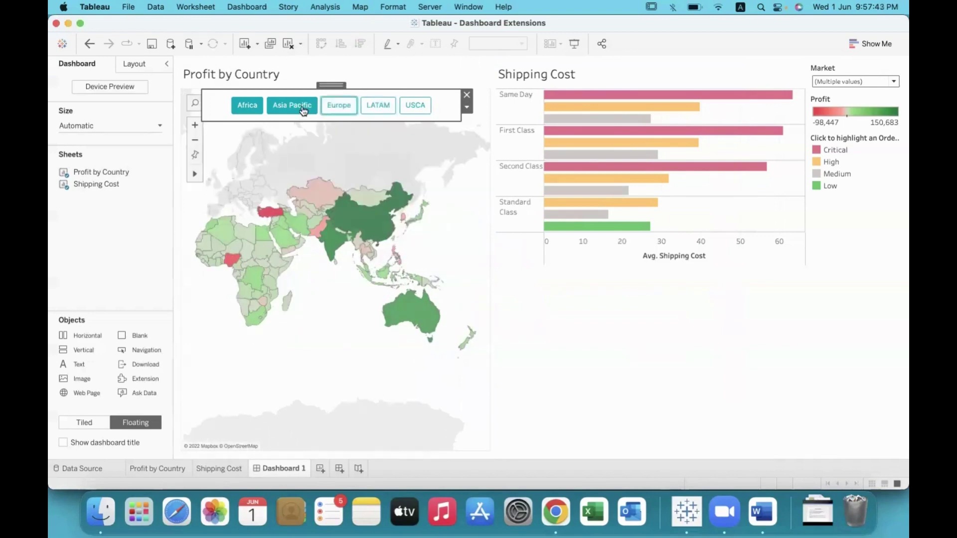
{"action": "left_click", "coordinate": [303, 105]}
{"action": "left_click", "coordinate": [251, 109]}
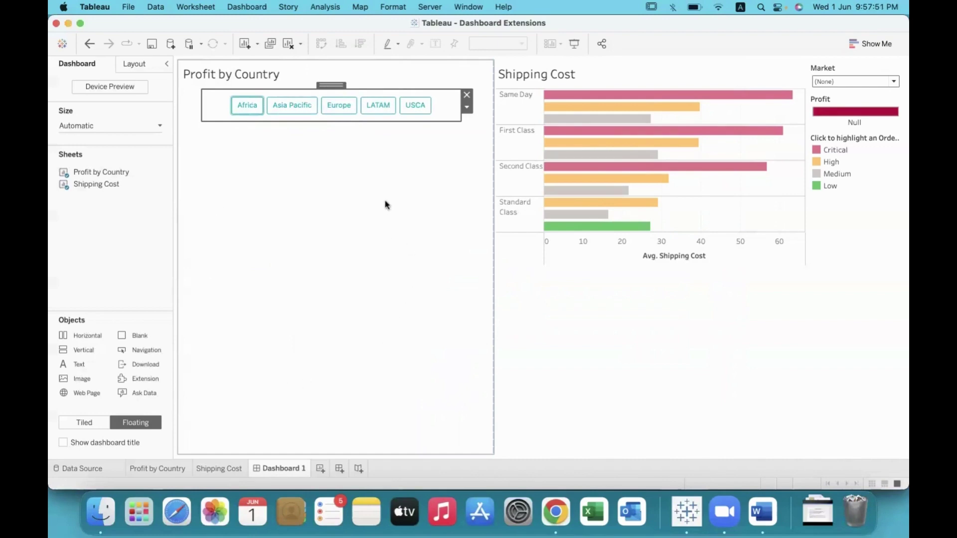
{"action": "left_click", "coordinate": [250, 113]}
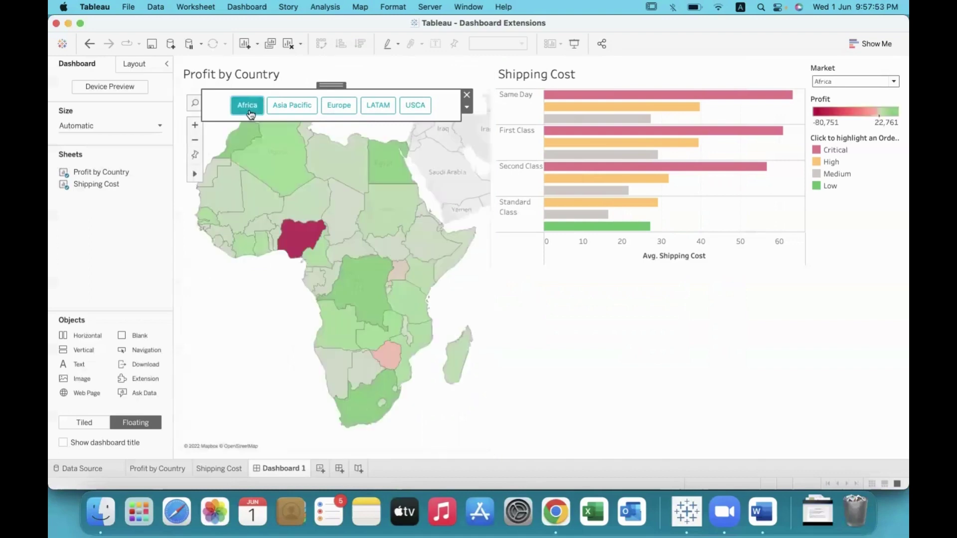
{"action": "left_click", "coordinate": [288, 112]}
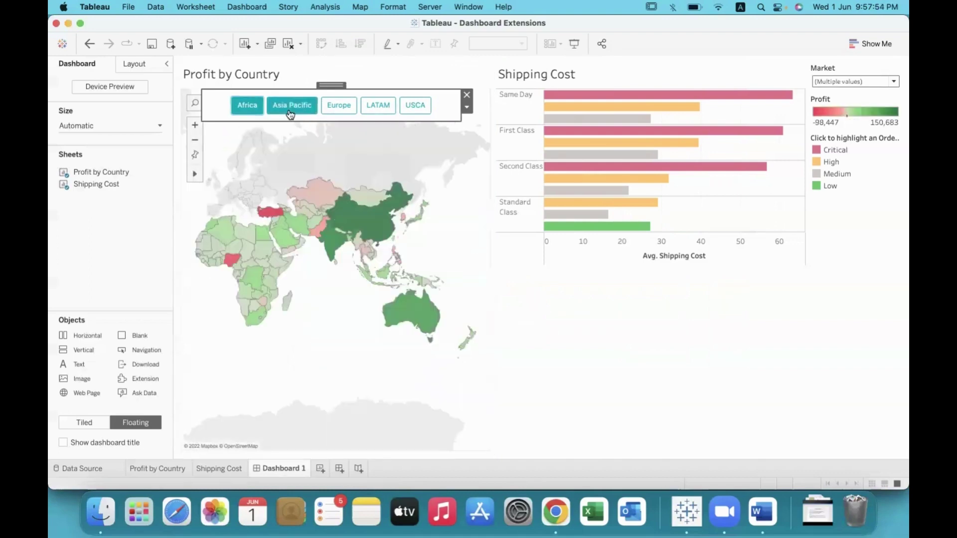
{"action": "left_click", "coordinate": [338, 110]}
{"action": "left_click", "coordinate": [383, 110]}
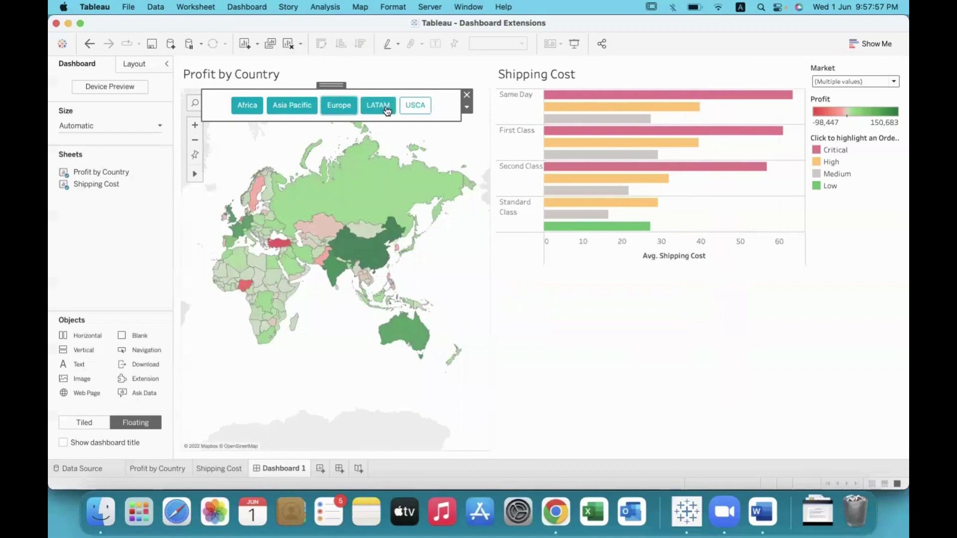
{"action": "left_click", "coordinate": [419, 110]}
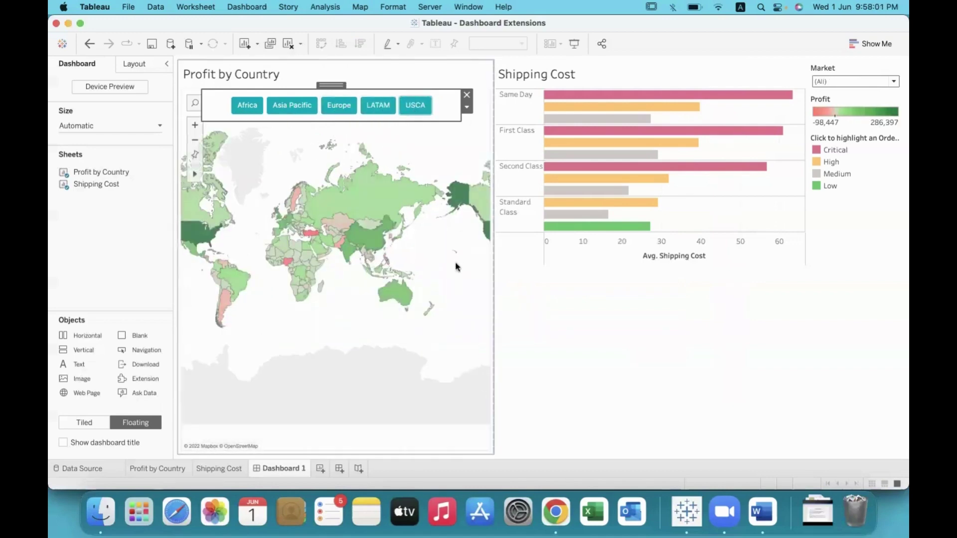
{"action": "left_click", "coordinate": [873, 81]}
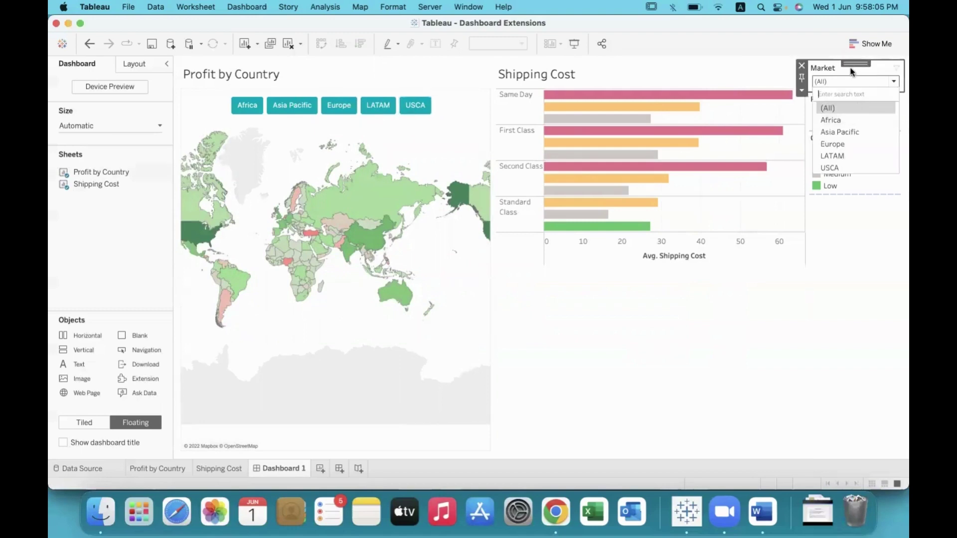
{"action": "left_click", "coordinate": [851, 73]}
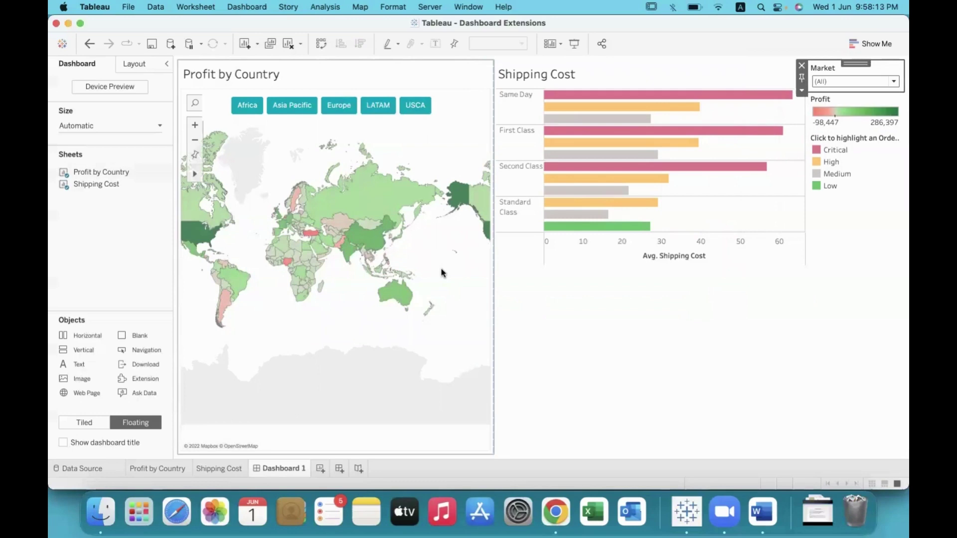
{"action": "left_click", "coordinate": [803, 91]}
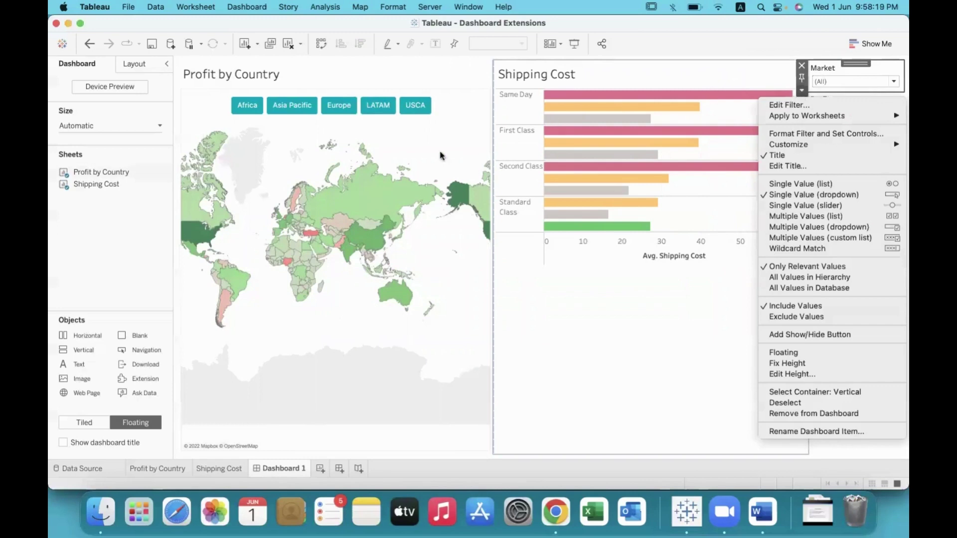
{"action": "left_click", "coordinate": [581, 306]}
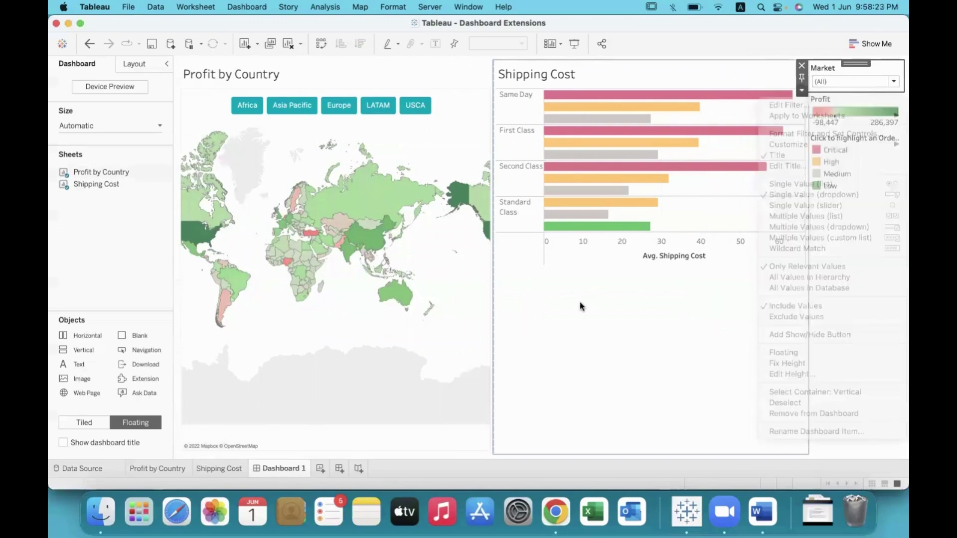
{"action": "left_click", "coordinate": [659, 75]}
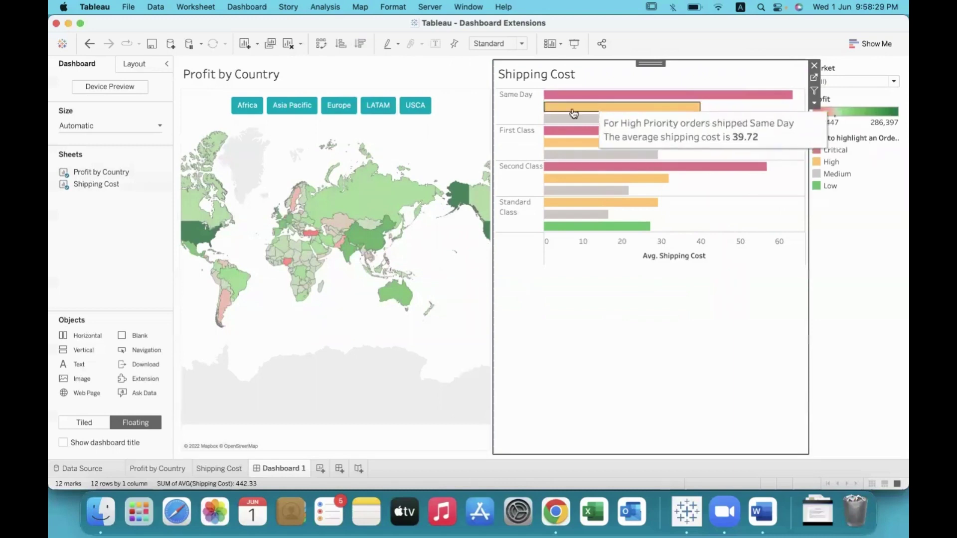
{"action": "mouse_move", "coordinate": [571, 136]}
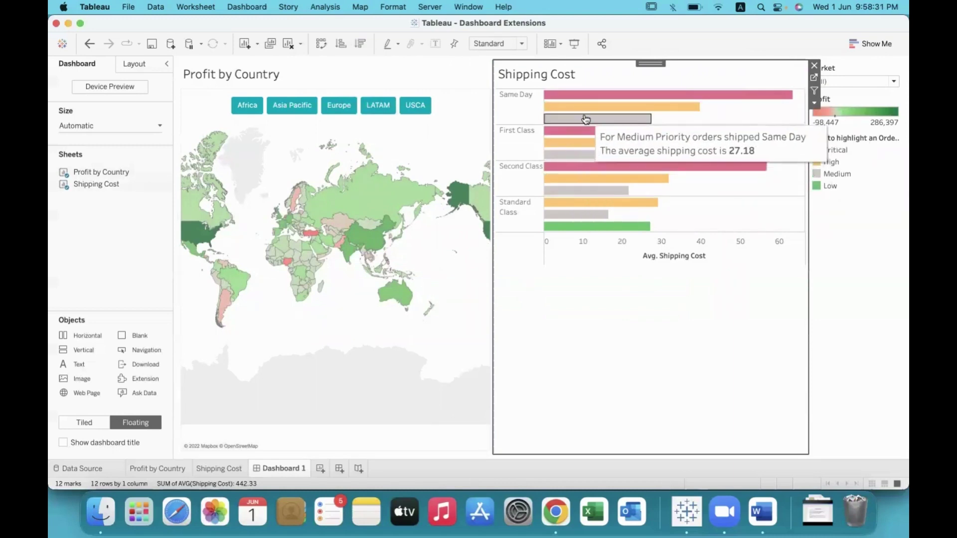
{"action": "left_click", "coordinate": [235, 470]}
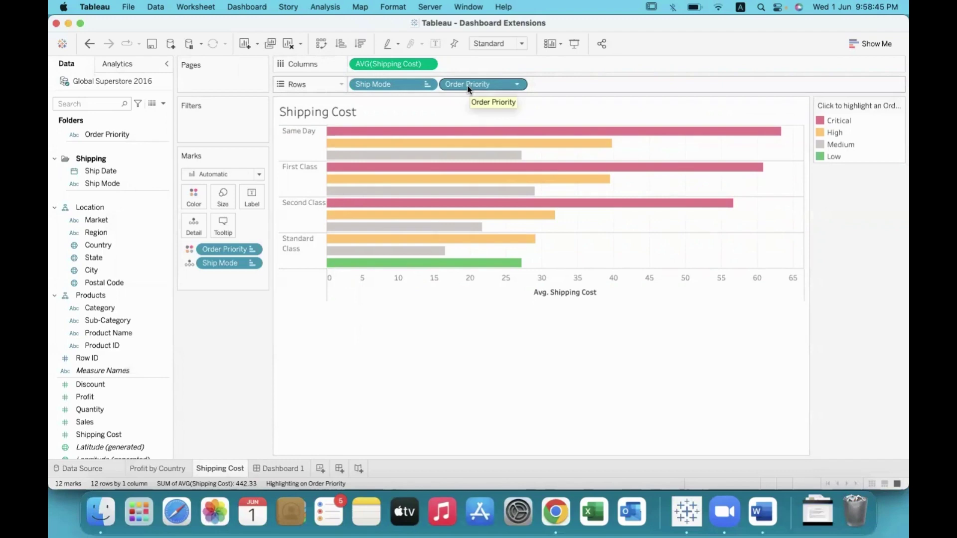
{"action": "mouse_move", "coordinate": [349, 131]}
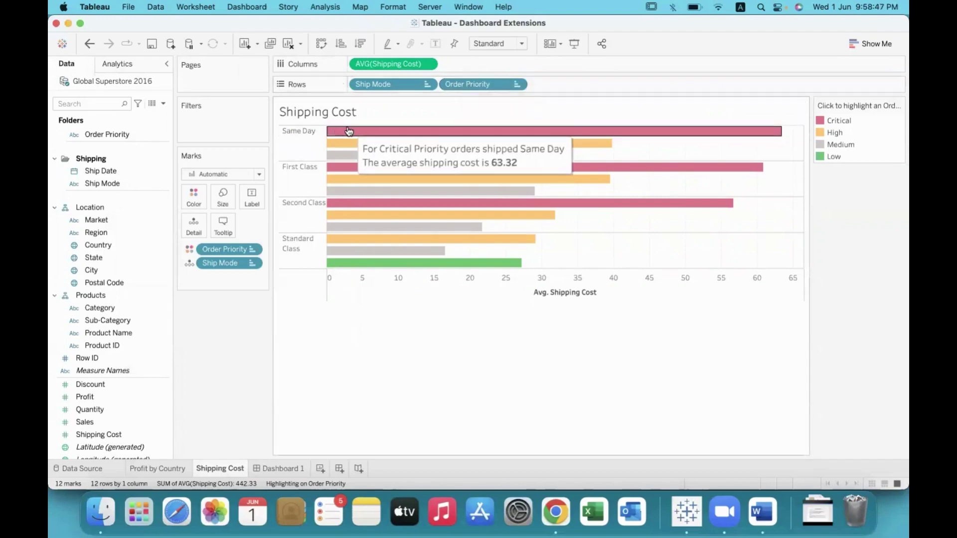
{"action": "mouse_move", "coordinate": [351, 156]}
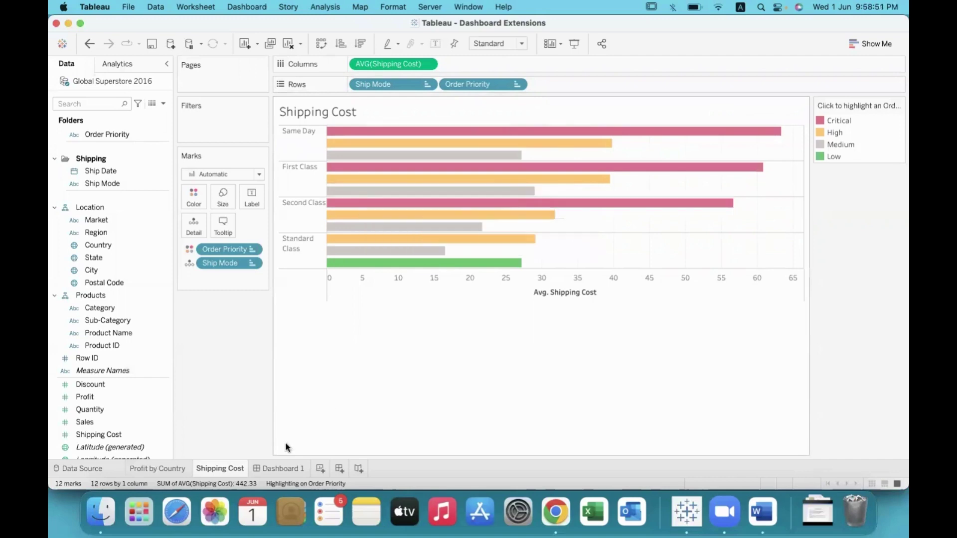
{"action": "left_click", "coordinate": [280, 468]}
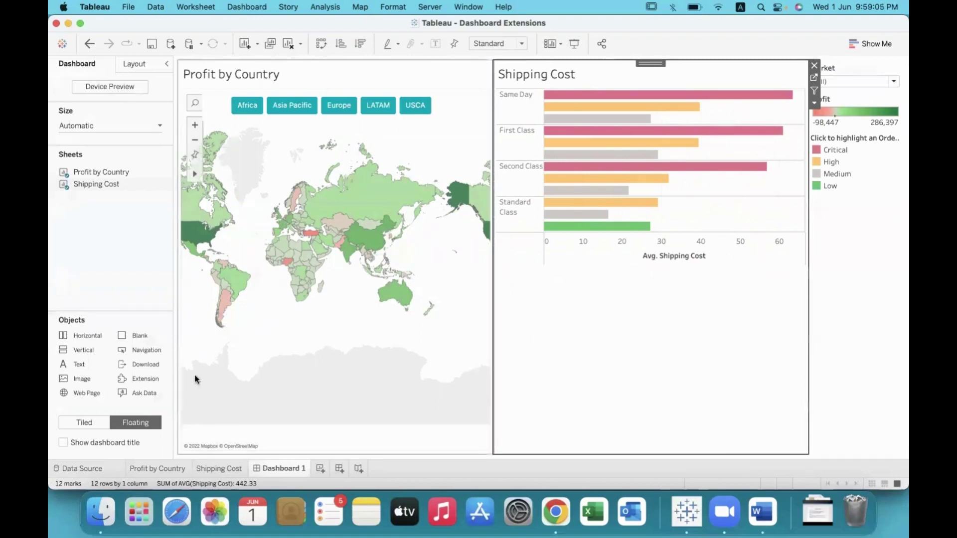
- Set new dashboard objects to be added as Tiled instead of Floating
{"action": "left_click", "coordinate": [89, 422]}
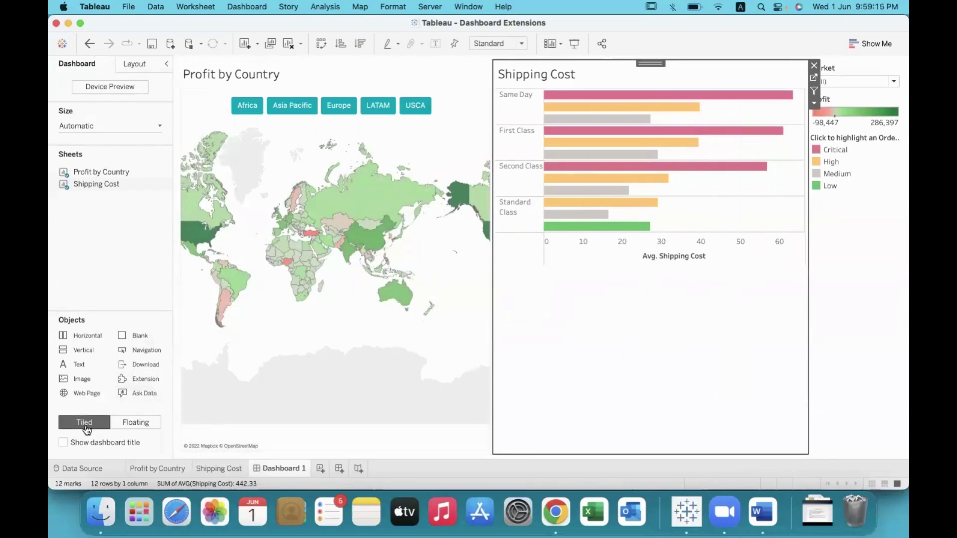
- Drop a tiled Extension zone below the Shipping Cost chart and reposition the Add an Extension gallery
{"action": "mouse_move", "coordinate": [124, 378]}
{"action": "left_mouse_down"}
{"action": "mouse_move", "coordinate": [387, 352]}
{"action": "mouse_move", "coordinate": [633, 355]}
{"action": "left_mouse_up"}
{"action": "left_click_drag", "start_coordinate": [633, 355], "coordinate": [632, 357]}
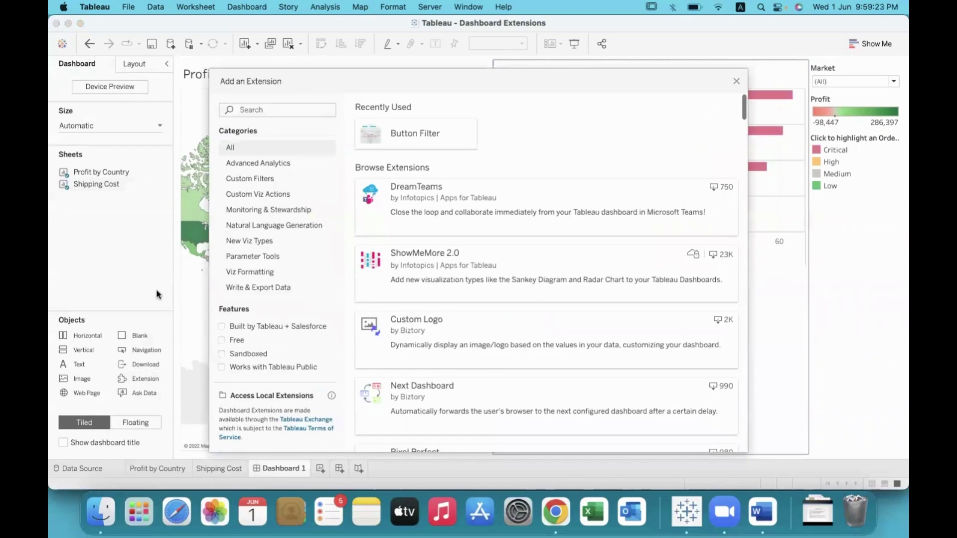
{"action": "left_click_drag", "start_coordinate": [299, 78], "coordinate": [333, 102]}
{"action": "left_click_drag", "start_coordinate": [431, 227], "coordinate": [523, 434]}
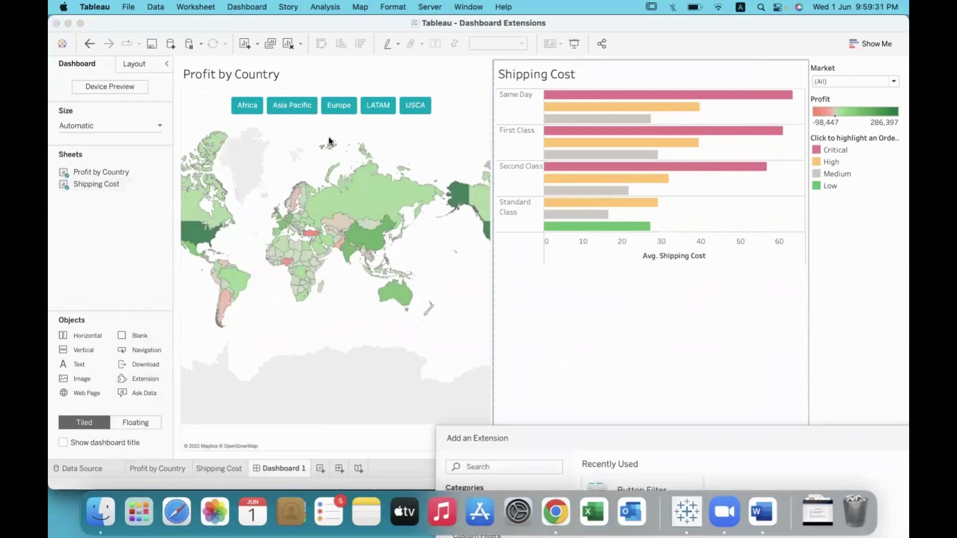
{"action": "left_click_drag", "start_coordinate": [602, 435], "coordinate": [473, 74]}
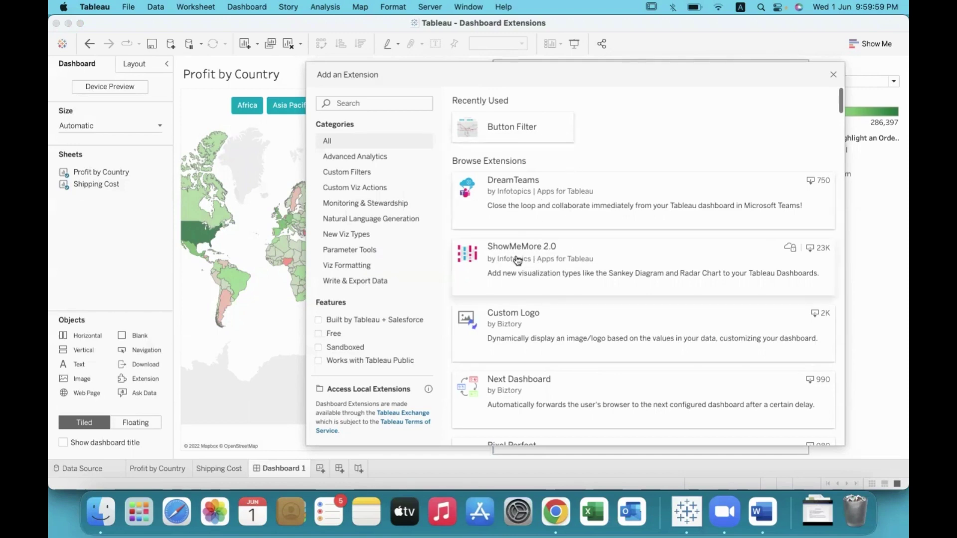
- Review ShowMeMore 2.0's Sankey description and add it below the Shipping Cost bars
{"action": "left_click", "coordinate": [587, 287]}
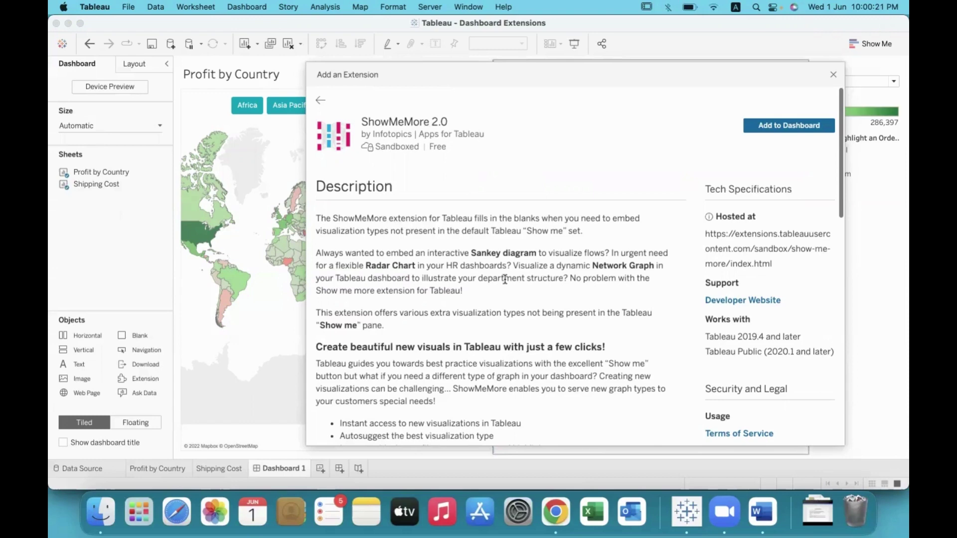
{"action": "left_click_drag", "start_coordinate": [322, 253], "coordinate": [449, 276]}
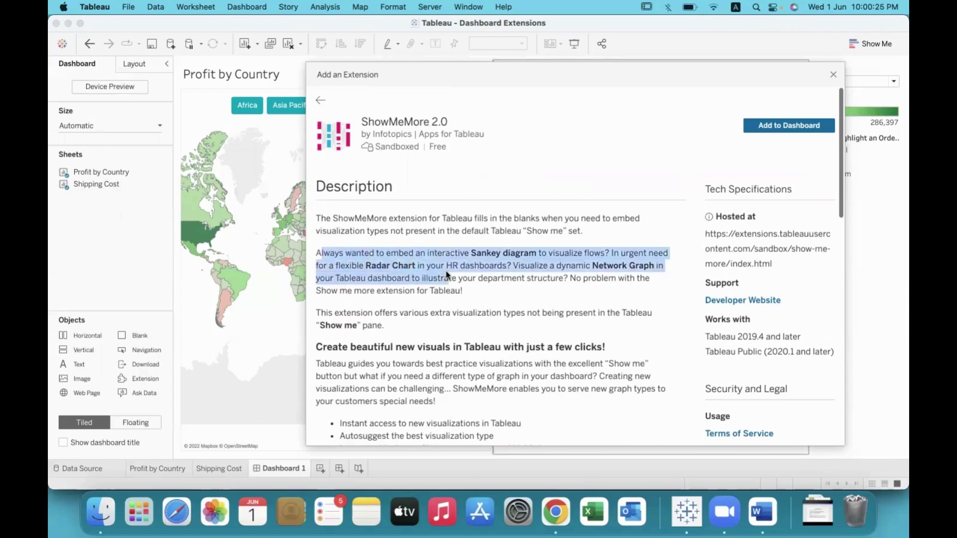
{"action": "left_click", "coordinate": [481, 291]}
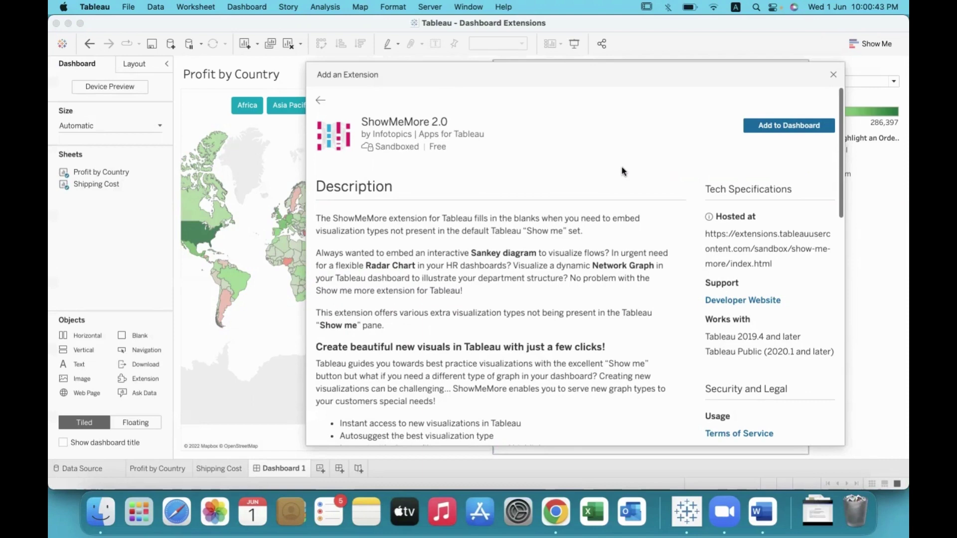
{"action": "left_click", "coordinate": [788, 129]}
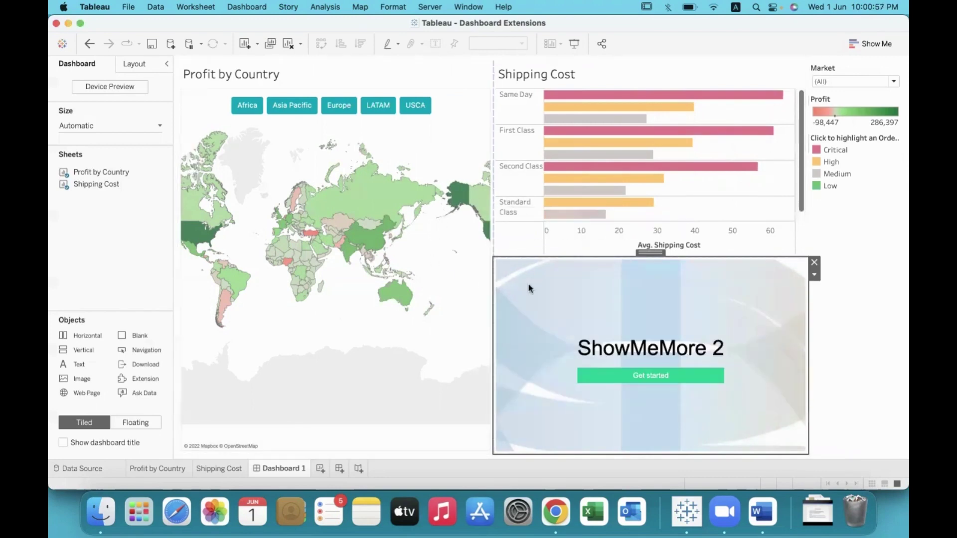
- Start the ShowMeMore setup and select Shipping Cost as its data sheet
{"action": "left_click", "coordinate": [655, 382]}
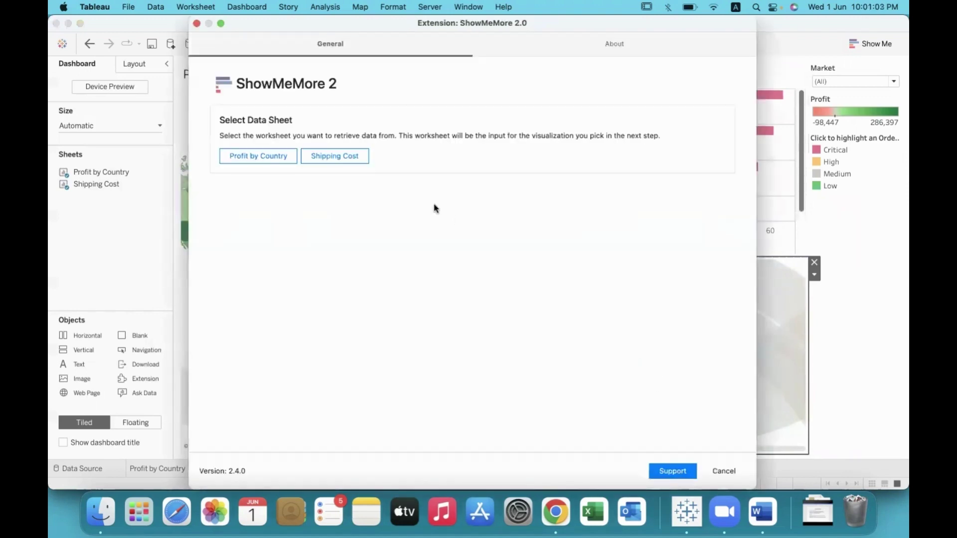
{"action": "left_click", "coordinate": [246, 158]}
{"action": "left_click", "coordinate": [327, 161]}
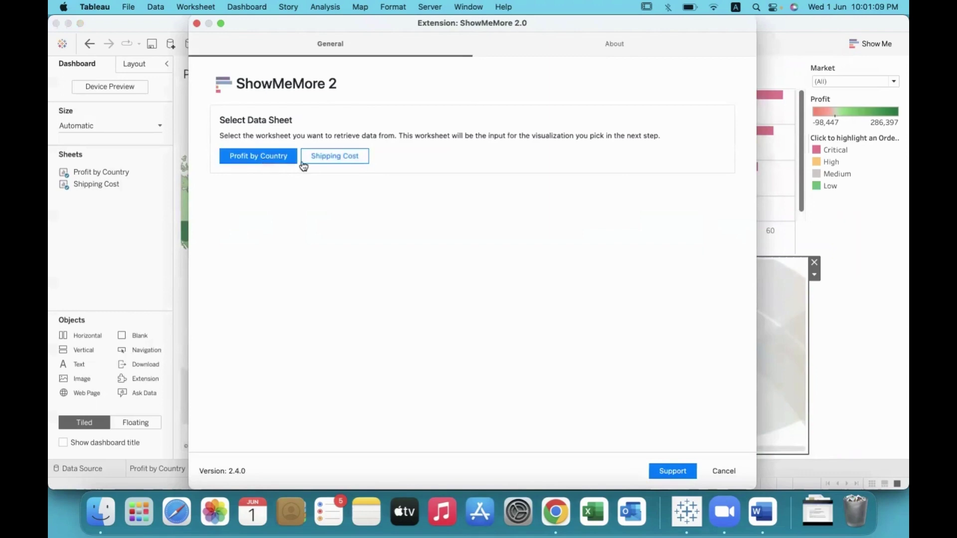
{"action": "left_click", "coordinate": [346, 165]}
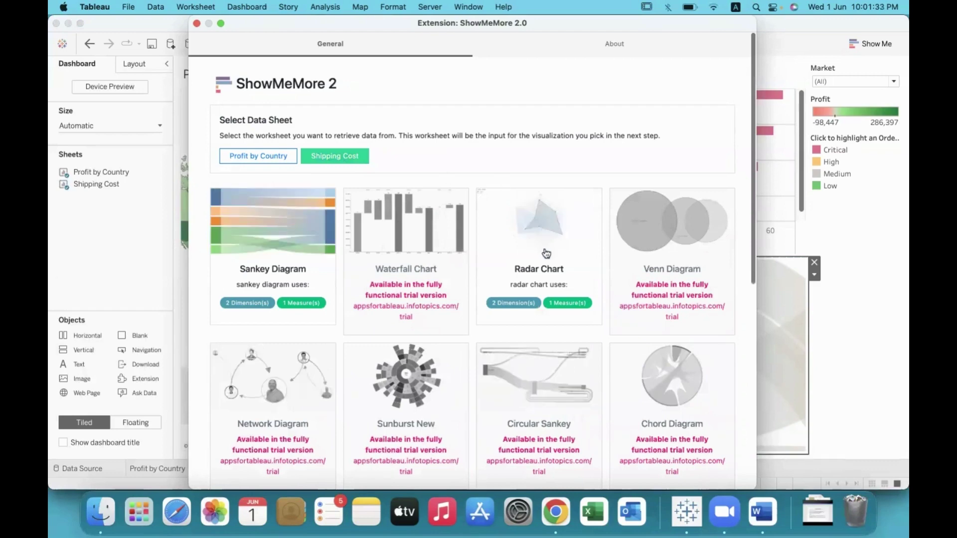
- Choose the Sankey Diagram visual and arrange its Customize Sankey Diagram panel
{"action": "left_click", "coordinate": [283, 241]}
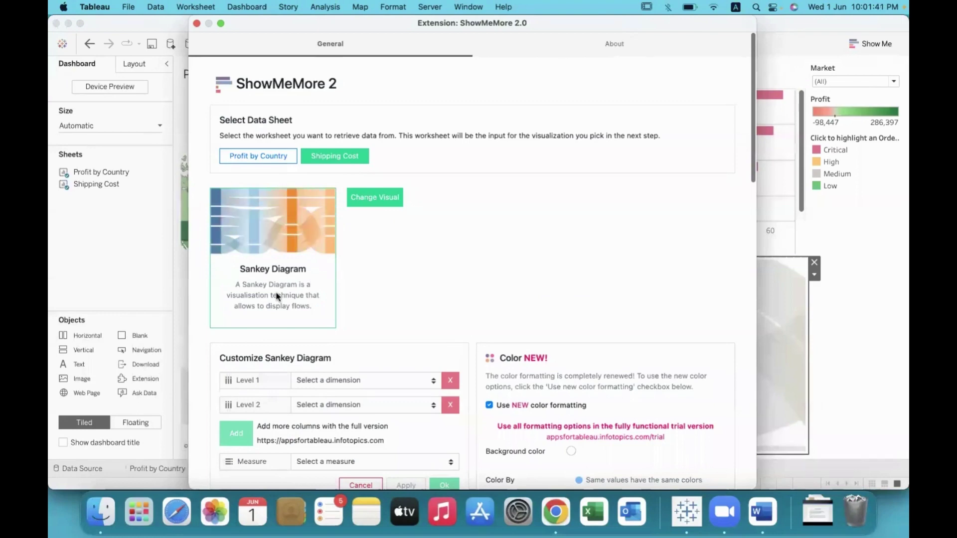
{"action": "mouse_move", "coordinate": [274, 381]}
{"action": "left_mouse_down"}
{"action": "mouse_move", "coordinate": [217, 372]}
{"action": "mouse_move", "coordinate": [218, 386]}
{"action": "mouse_move", "coordinate": [248, 394]}
{"action": "mouse_move", "coordinate": [272, 379]}
{"action": "mouse_move", "coordinate": [271, 398]}
{"action": "mouse_move", "coordinate": [247, 392]}
{"action": "mouse_move", "coordinate": [231, 415]}
{"action": "mouse_move", "coordinate": [271, 396]}
{"action": "left_mouse_up"}
{"action": "mouse_move", "coordinate": [219, 370]}
{"action": "left_mouse_down"}
{"action": "mouse_move", "coordinate": [195, 326]}
{"action": "mouse_move", "coordinate": [201, 305]}
{"action": "left_mouse_up"}
{"action": "mouse_move", "coordinate": [195, 207]}
{"action": "left_mouse_down"}
{"action": "mouse_move", "coordinate": [209, 205]}
{"action": "mouse_move", "coordinate": [210, 246]}
{"action": "left_mouse_up"}
{"action": "mouse_move", "coordinate": [275, 403]}
{"action": "left_mouse_down"}
{"action": "mouse_move", "coordinate": [364, 359]}
{"action": "mouse_move", "coordinate": [362, 313]}
{"action": "mouse_move", "coordinate": [355, 321]}
{"action": "mouse_move", "coordinate": [377, 315]}
{"action": "left_mouse_up"}
{"action": "mouse_move", "coordinate": [337, 210]}
{"action": "left_mouse_down"}
{"action": "mouse_move", "coordinate": [357, 210]}
{"action": "mouse_move", "coordinate": [362, 241]}
{"action": "mouse_move", "coordinate": [377, 252]}
{"action": "left_mouse_up"}
{"action": "mouse_move", "coordinate": [277, 461]}
{"action": "left_mouse_down"}
{"action": "mouse_move", "coordinate": [236, 448]}
{"action": "mouse_move", "coordinate": [222, 456]}
{"action": "mouse_move", "coordinate": [272, 467]}
{"action": "left_mouse_up"}
{"action": "left_click_drag", "start_coordinate": [349, 468], "coordinate": [305, 473]}
{"action": "left_click_drag", "start_coordinate": [209, 248], "coordinate": [344, 205]}
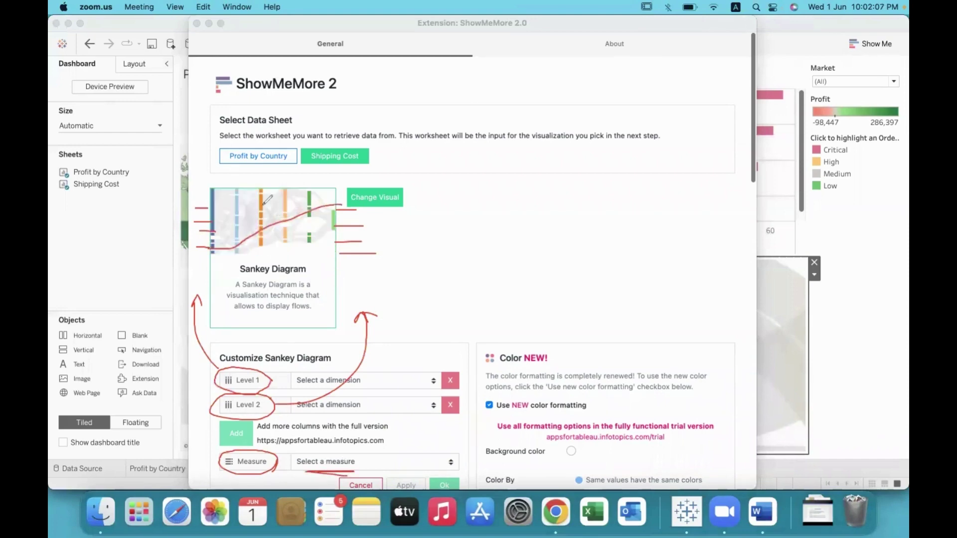
{"action": "mouse_move", "coordinate": [214, 204]}
{"action": "left_mouse_down"}
{"action": "mouse_move", "coordinate": [279, 218]}
{"action": "mouse_move", "coordinate": [341, 253]}
{"action": "left_mouse_up"}
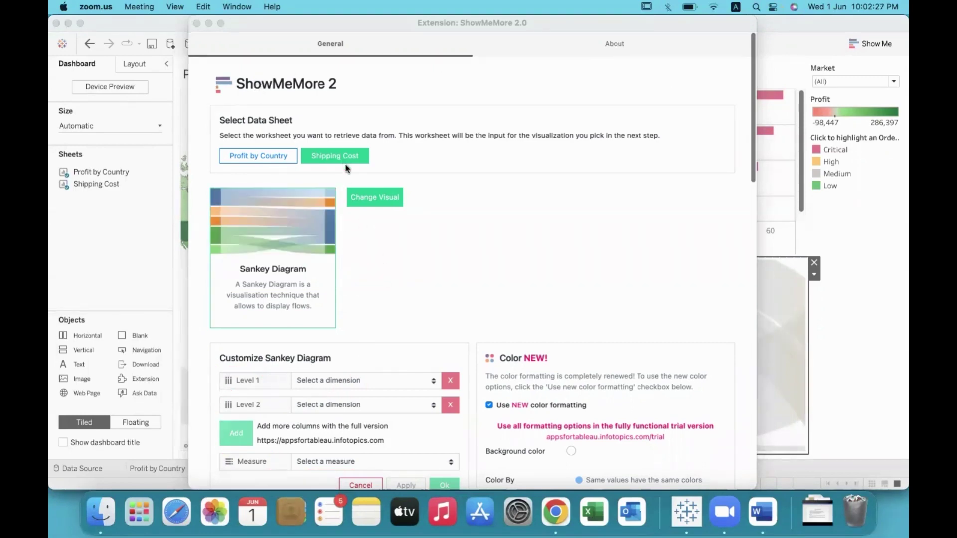
- Build the Sankey with Level 1 Ship Mode, Level 2 Order Priority, measure AVG(Shipping Cost)
{"action": "left_click", "coordinate": [363, 382]}
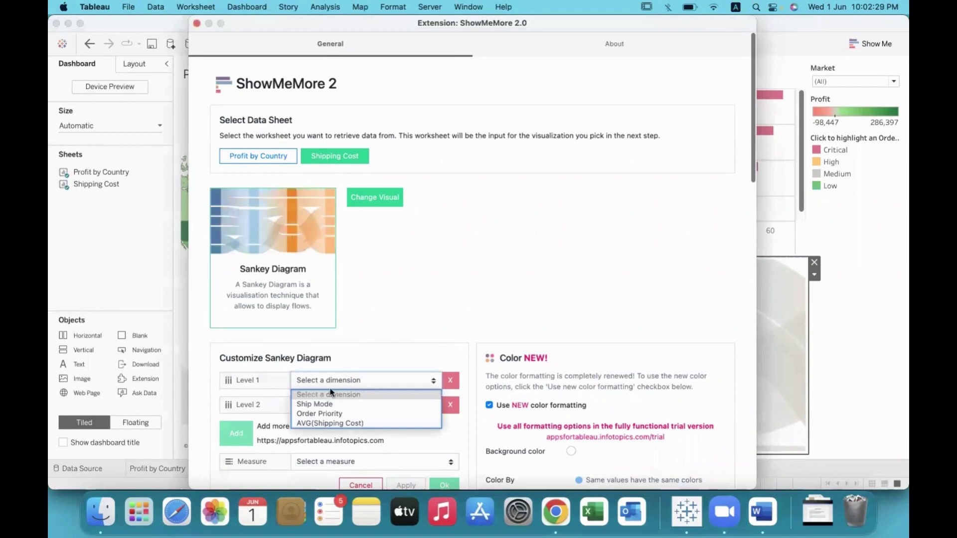
{"action": "left_click", "coordinate": [315, 404]}
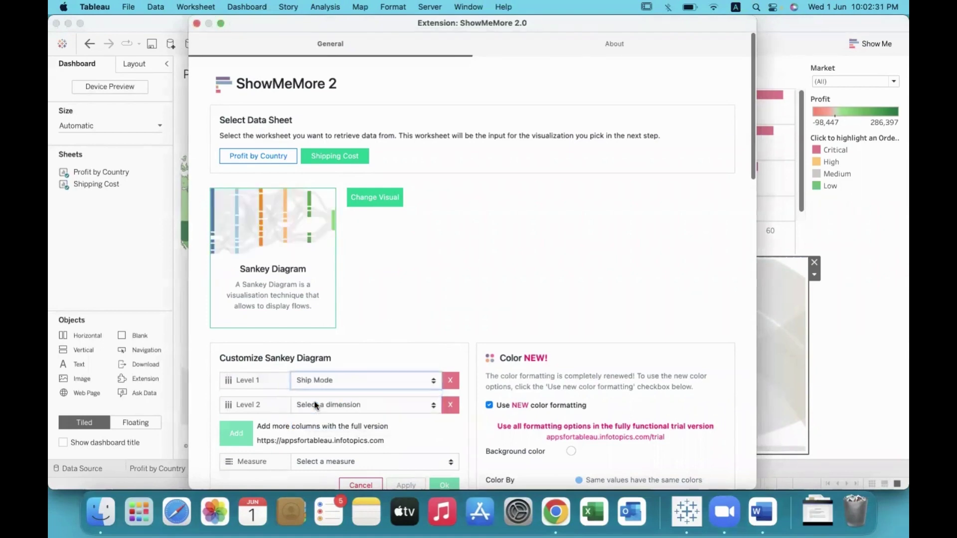
{"action": "left_click", "coordinate": [316, 405]}
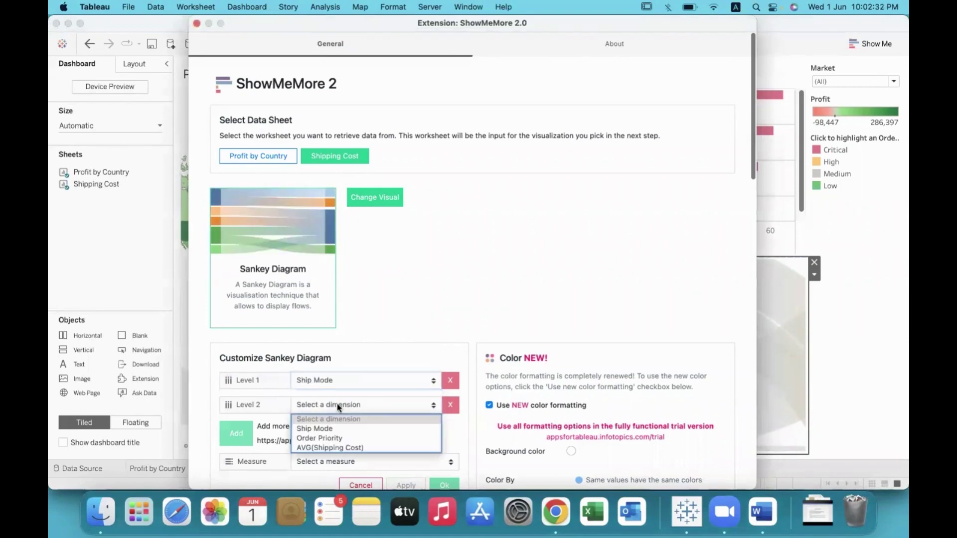
{"action": "left_click", "coordinate": [336, 437]}
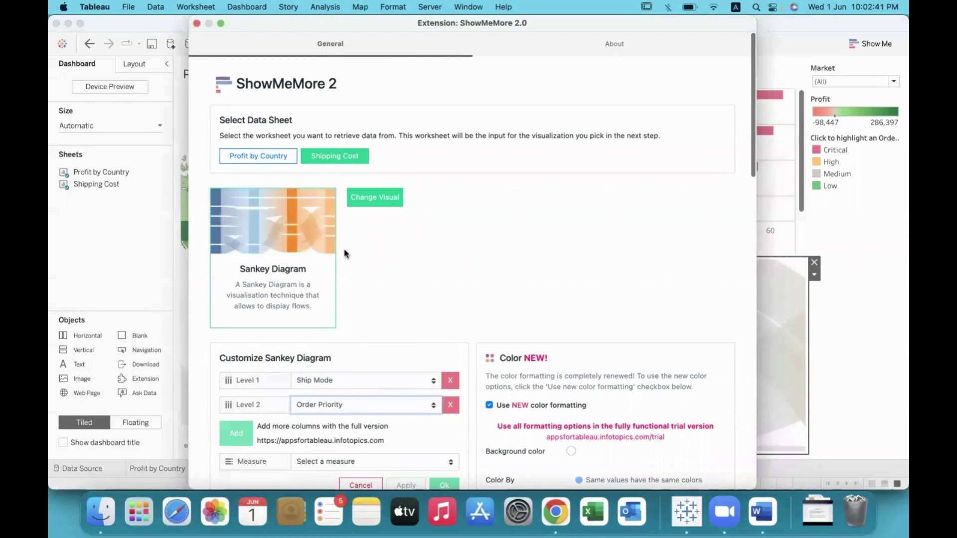
{"action": "left_click", "coordinate": [326, 459]}
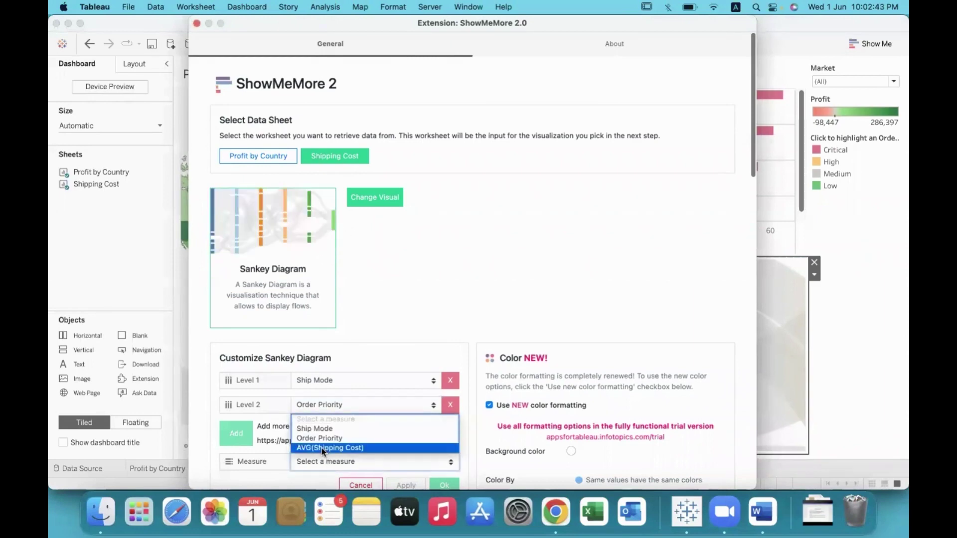
{"action": "left_click", "coordinate": [330, 448]}
{"action": "scroll", "coordinate": [410, 311], "scroll_direction": "down", "scroll_amount": 2}
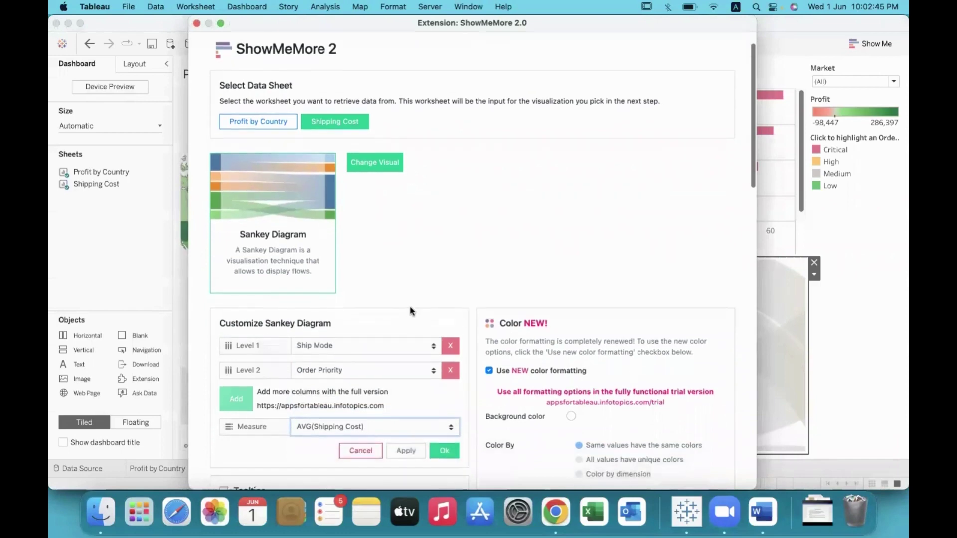
{"action": "left_click", "coordinate": [442, 450]}
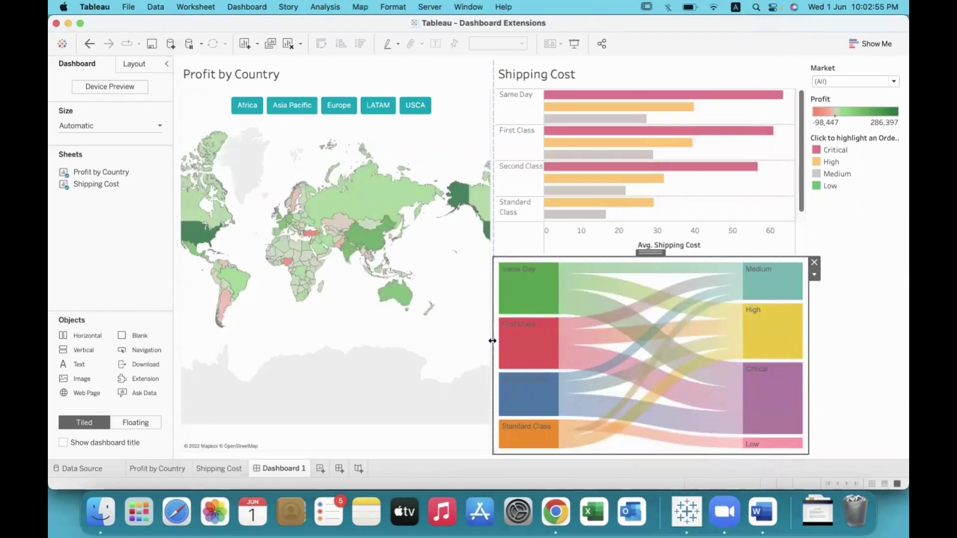
- Shift the map divider left so the Shipping Cost bars and Sankey column widen
{"action": "left_click_drag", "start_coordinate": [493, 334], "coordinate": [432, 330]}
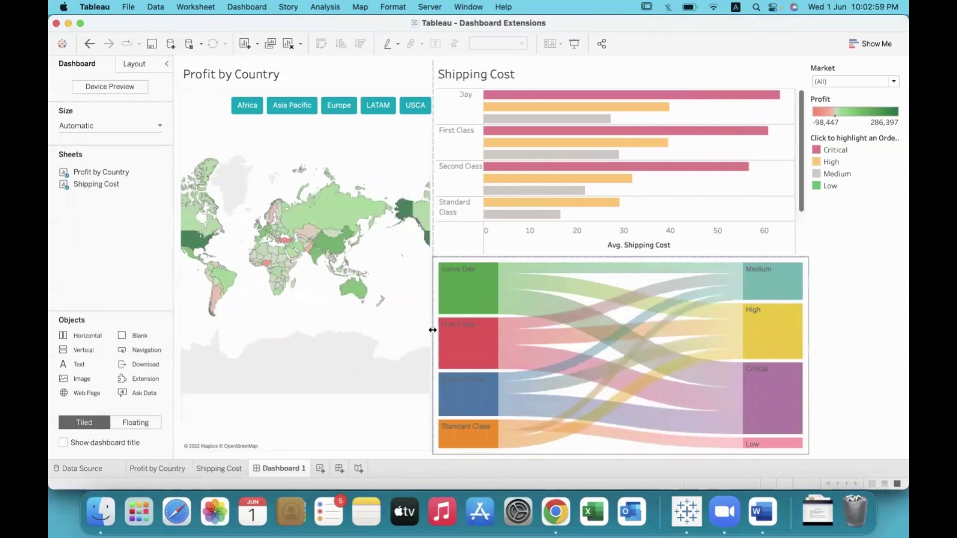
{"action": "mouse_move", "coordinate": [647, 318]}
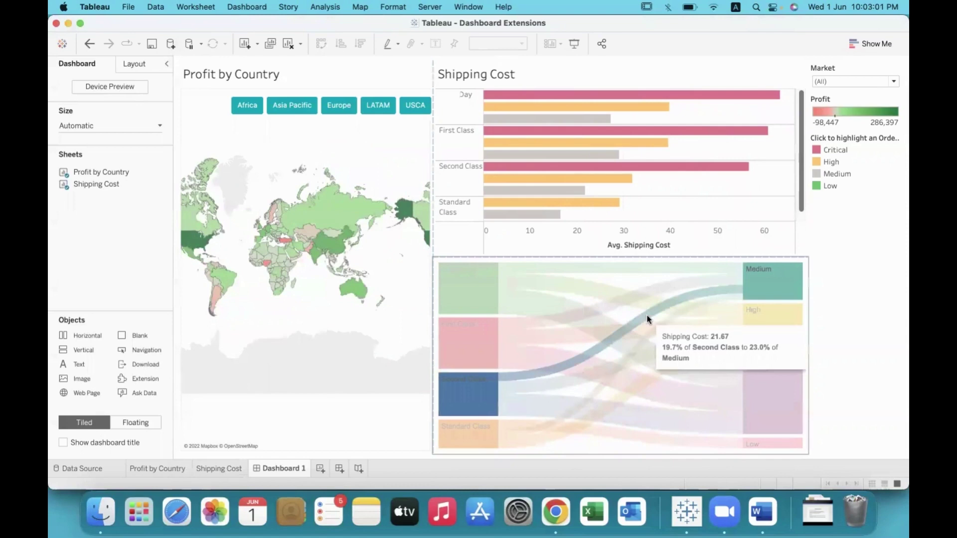
{"action": "mouse_move", "coordinate": [551, 384]}
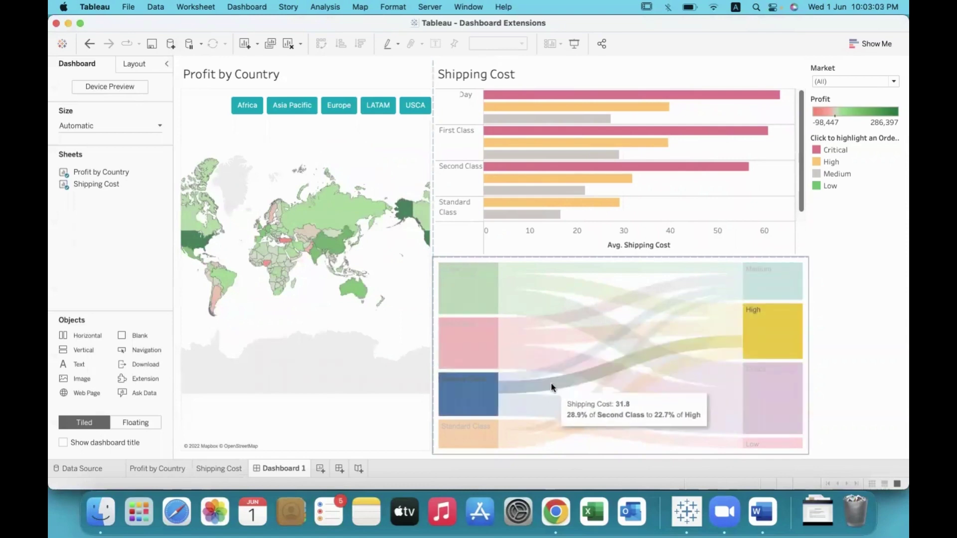
{"action": "mouse_move", "coordinate": [464, 294]}
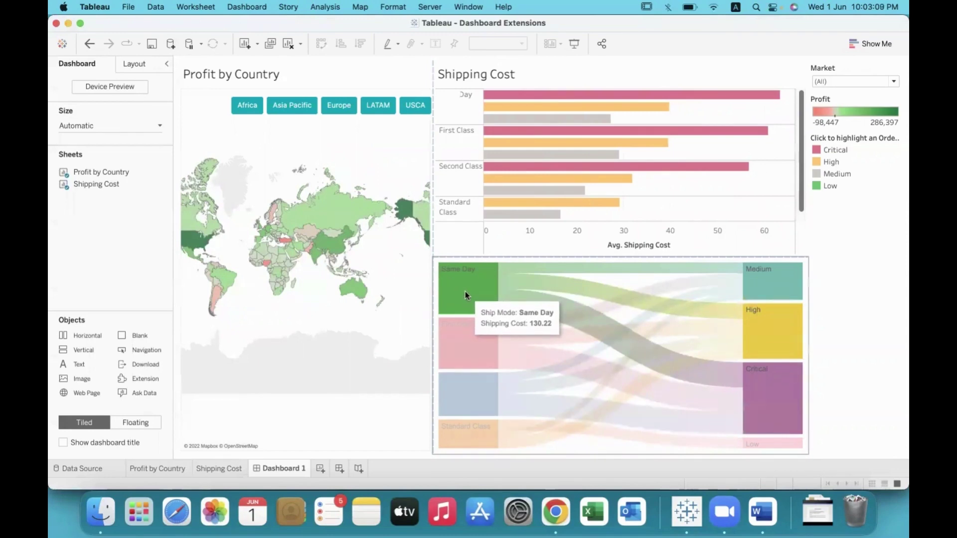
{"action": "mouse_move", "coordinate": [471, 390]}
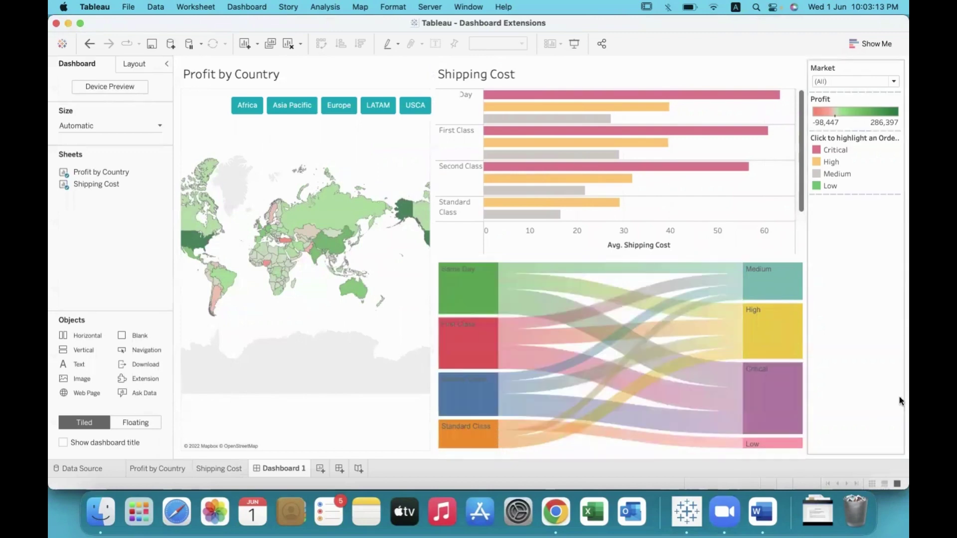
{"action": "mouse_move", "coordinate": [770, 289]}
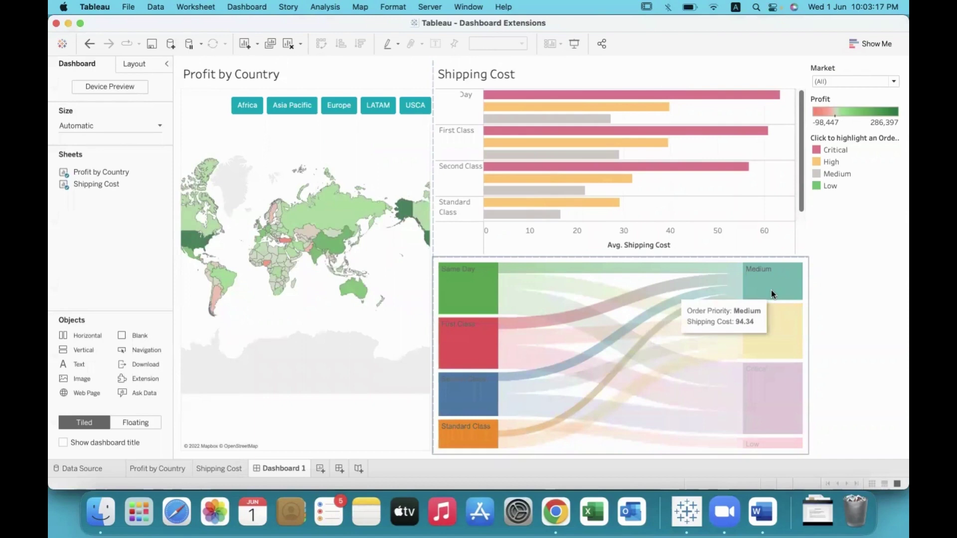
{"action": "mouse_move", "coordinate": [782, 342]}
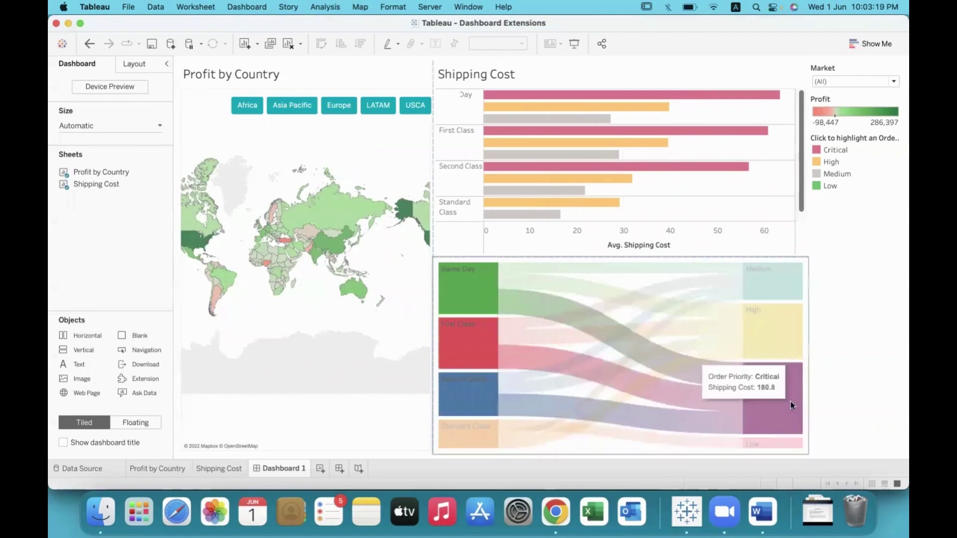
{"action": "mouse_move", "coordinate": [792, 447]}
{"action": "mouse_move", "coordinate": [465, 273]}
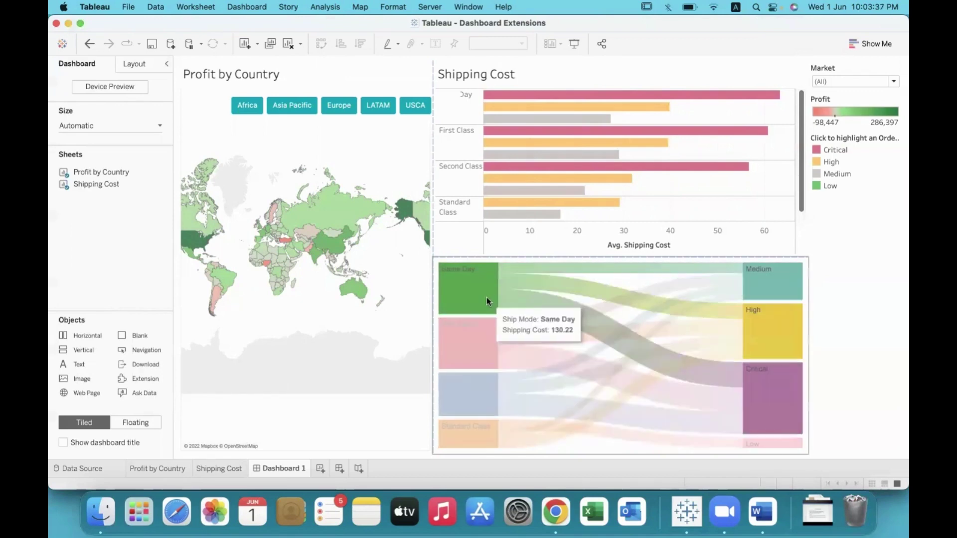
{"action": "mouse_move", "coordinate": [504, 305]}
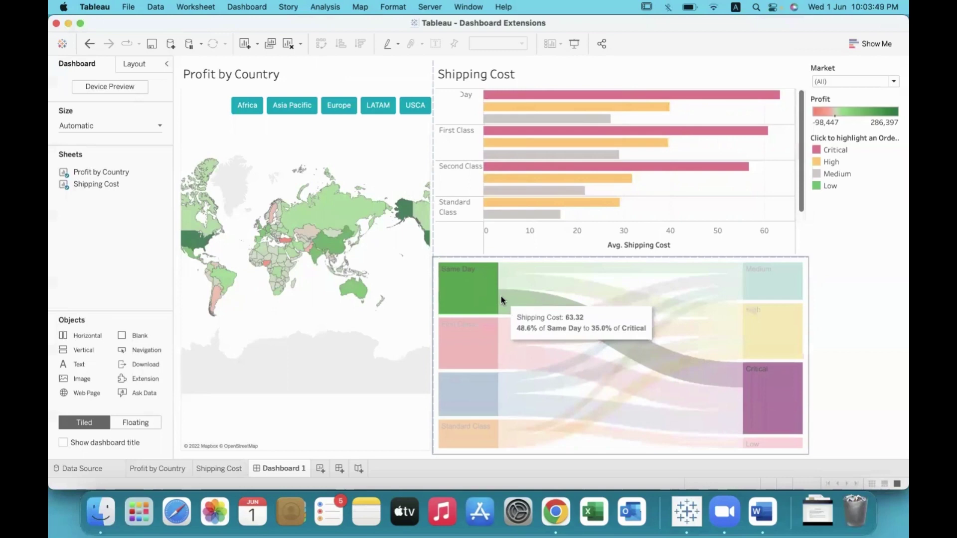
{"action": "mouse_move", "coordinate": [770, 381]}
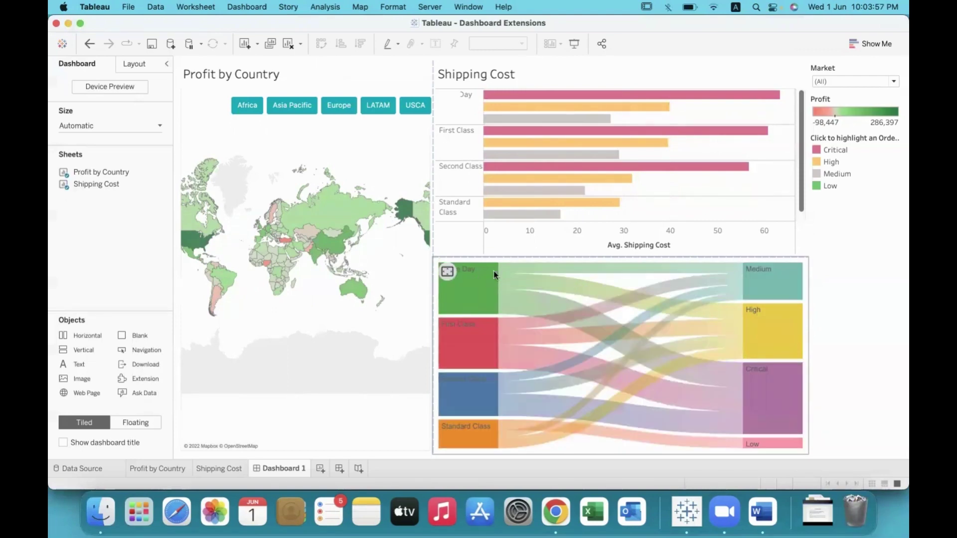
{"action": "mouse_move", "coordinate": [518, 268]}
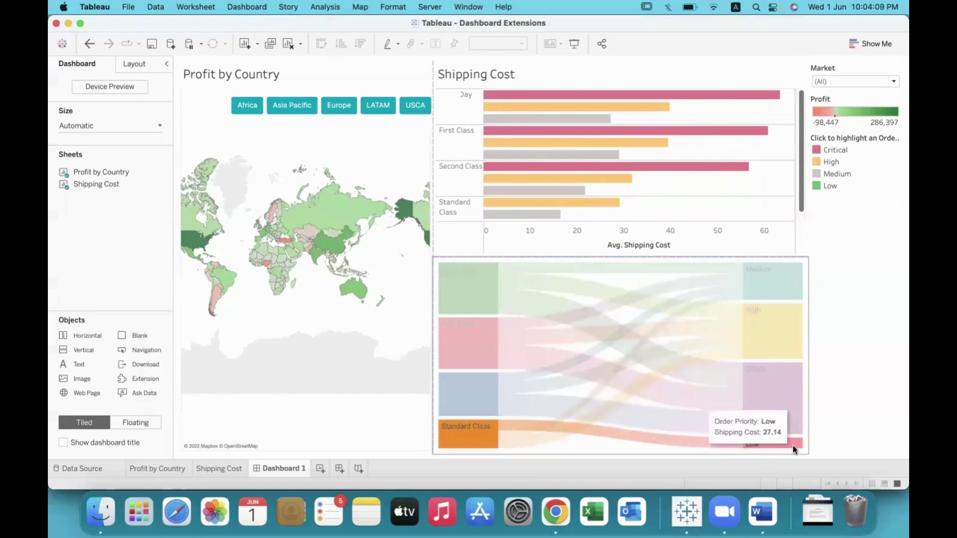
{"action": "mouse_move", "coordinate": [467, 334]}
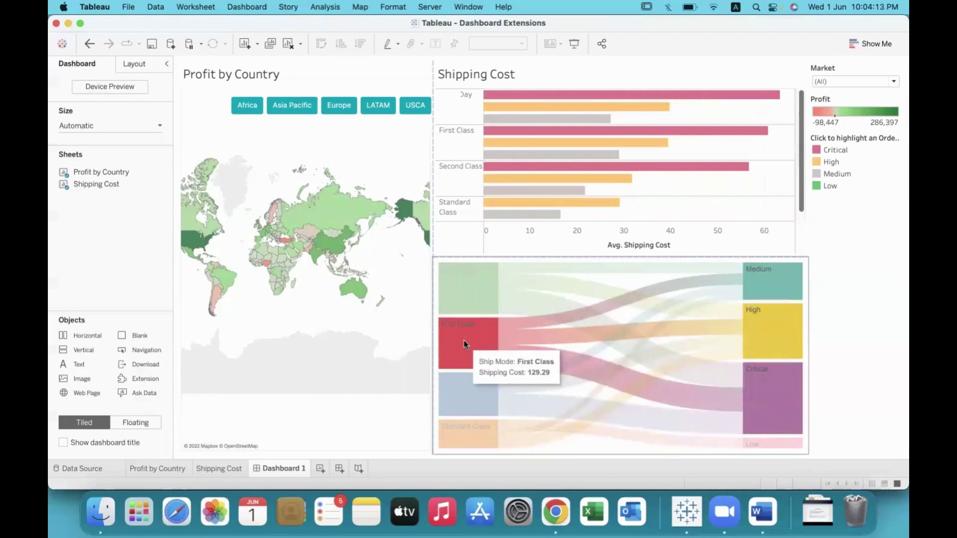
{"action": "mouse_move", "coordinate": [501, 344]}
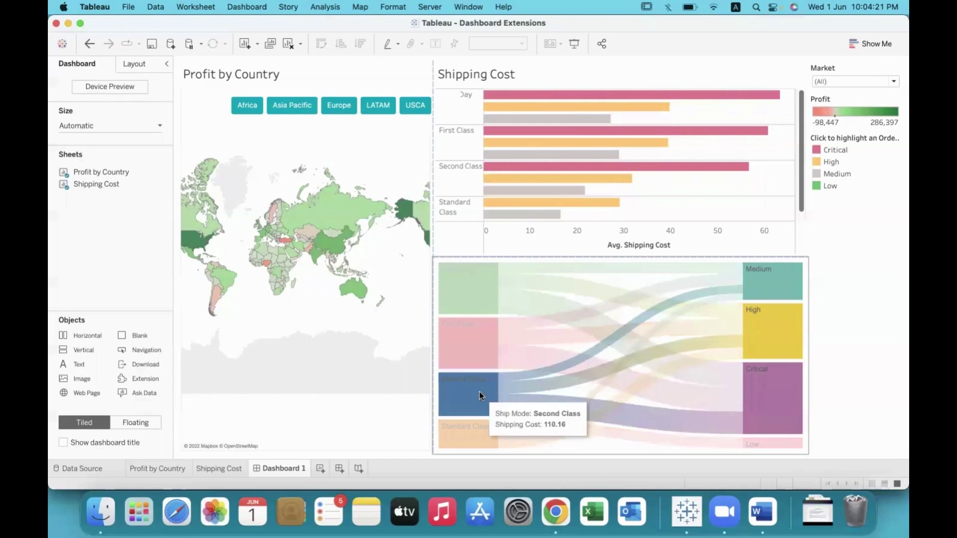
{"action": "mouse_move", "coordinate": [501, 408]}
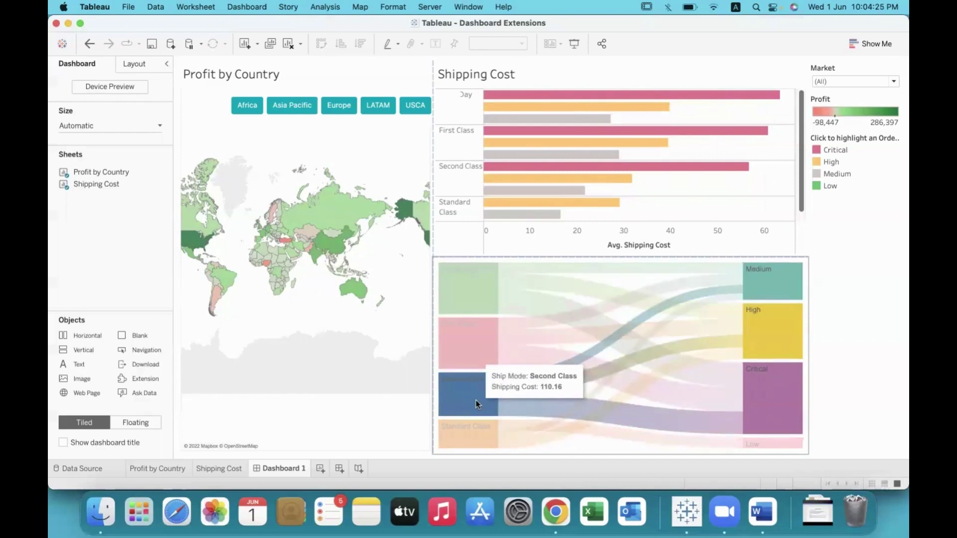
{"action": "mouse_move", "coordinate": [481, 438]}
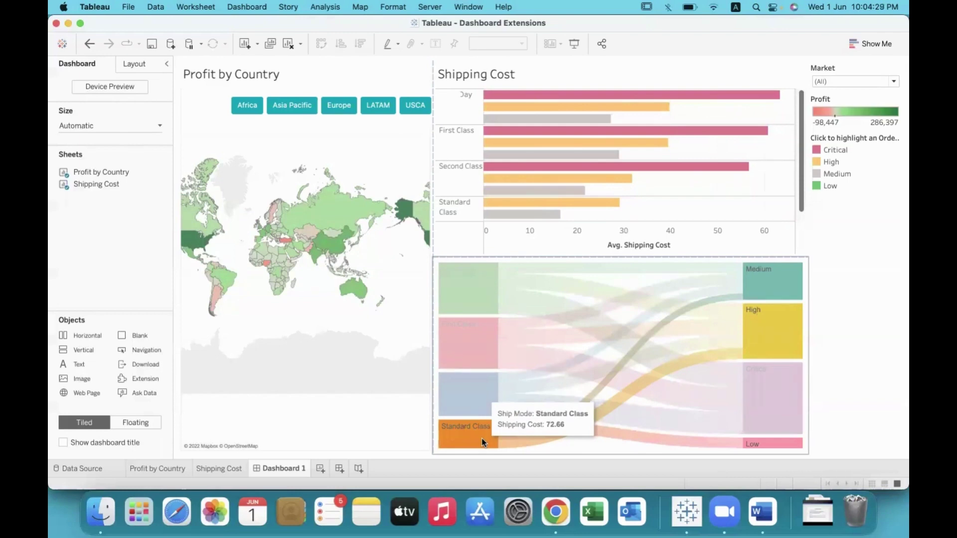
{"action": "mouse_move", "coordinate": [660, 444]}
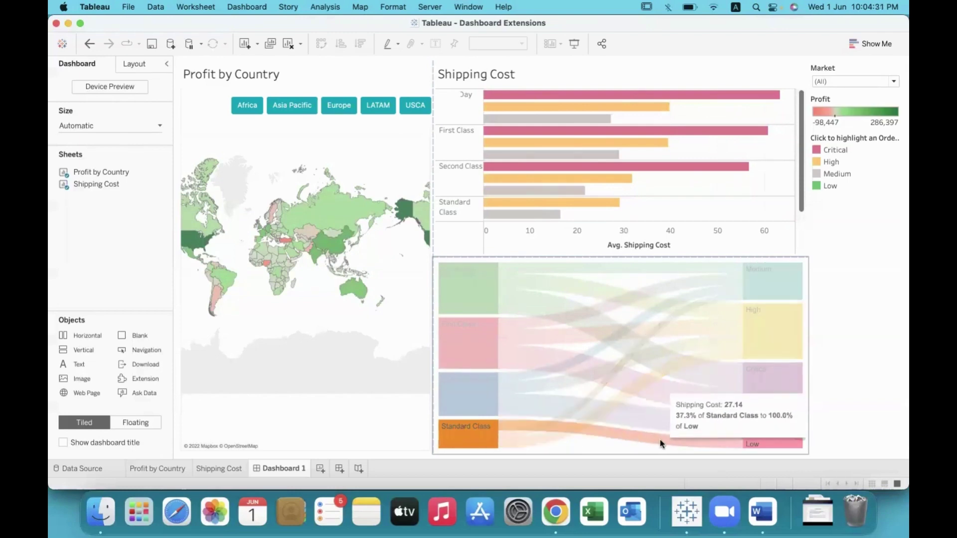